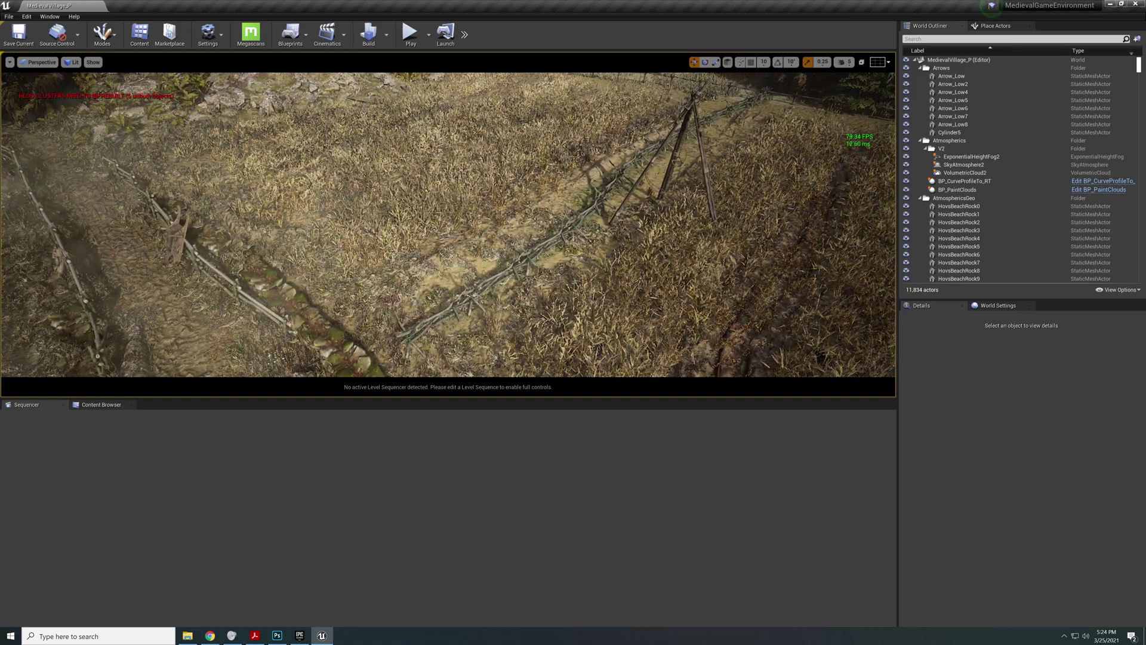
# Step: Examine the medieval village level, including the grassy fields, forest, mountains, fenced paths and burning buildings
pyautogui.click(446, 279)
pyautogui.moveTo(446, 280); pyautogui.dragTo(365, 239, button='right')
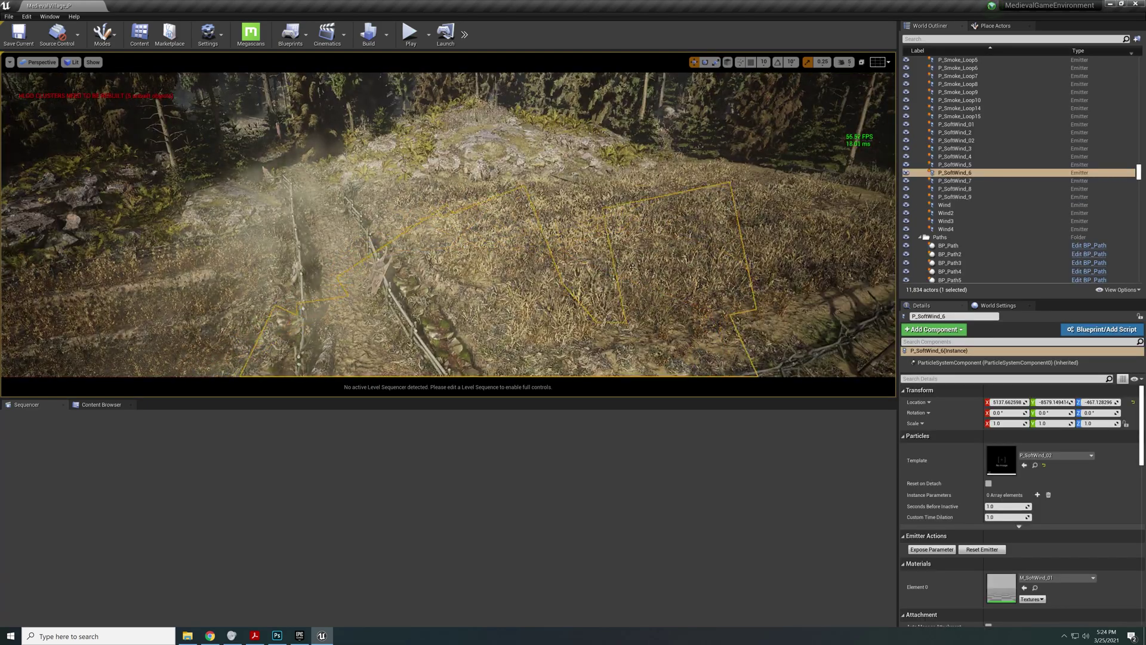
pyautogui.press('Escape')
pyautogui.press('w')
pyautogui.moveTo(448, 239); pyautogui.dragTo(770, 194, button='right')
pyautogui.press('w')
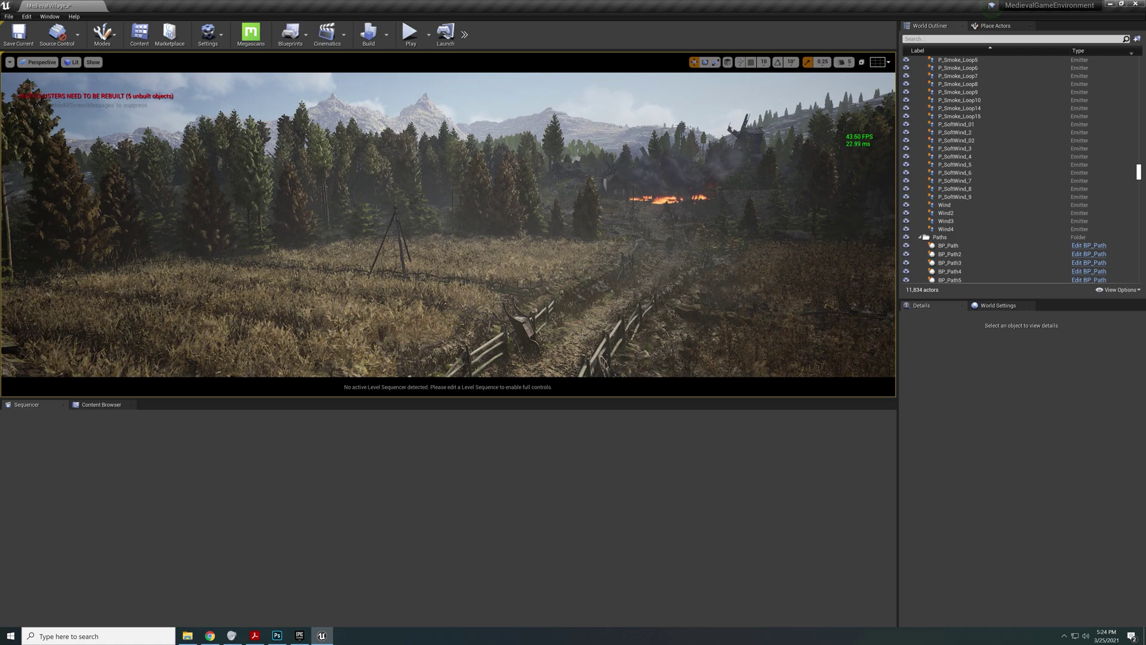
pyautogui.press('w')
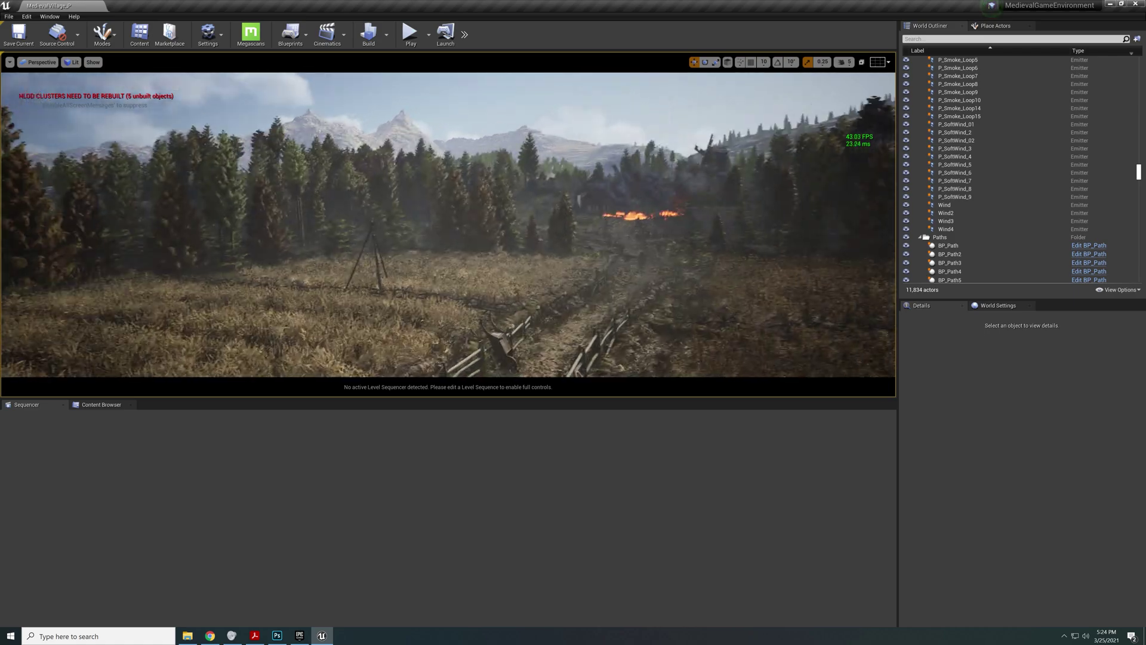
pyautogui.press('w')
pyautogui.moveTo(584, 328)
pyautogui.mouseDown(button='right')
pyautogui.moveTo(615, 430)
pyautogui.moveTo(584, 328)
pyautogui.mouseUp(button='right')
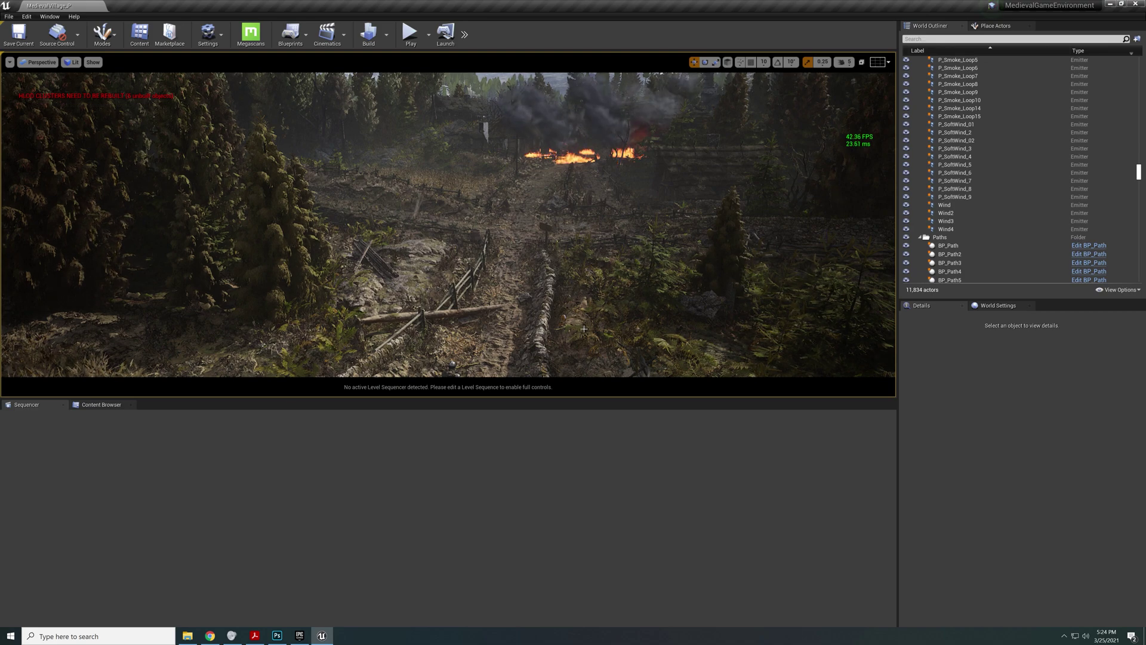
pyautogui.moveTo(552, 322); pyautogui.dragTo(580, 338, button='right')
pyautogui.press('w')
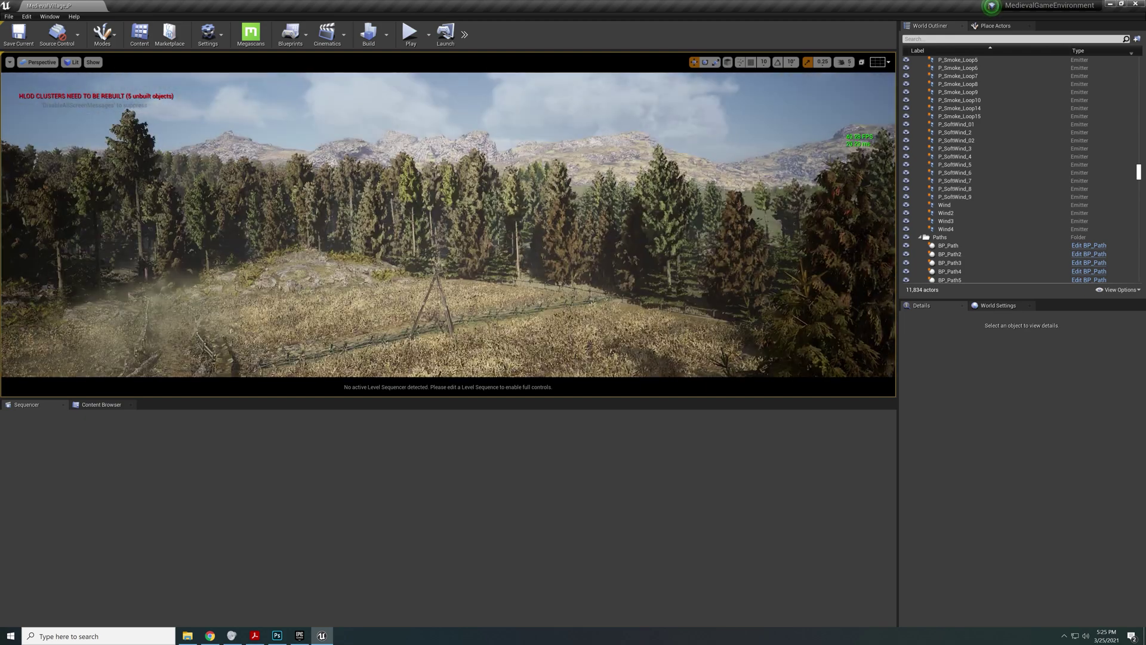
pyautogui.moveTo(592, 337); pyautogui.dragTo(599, 336, button='right')
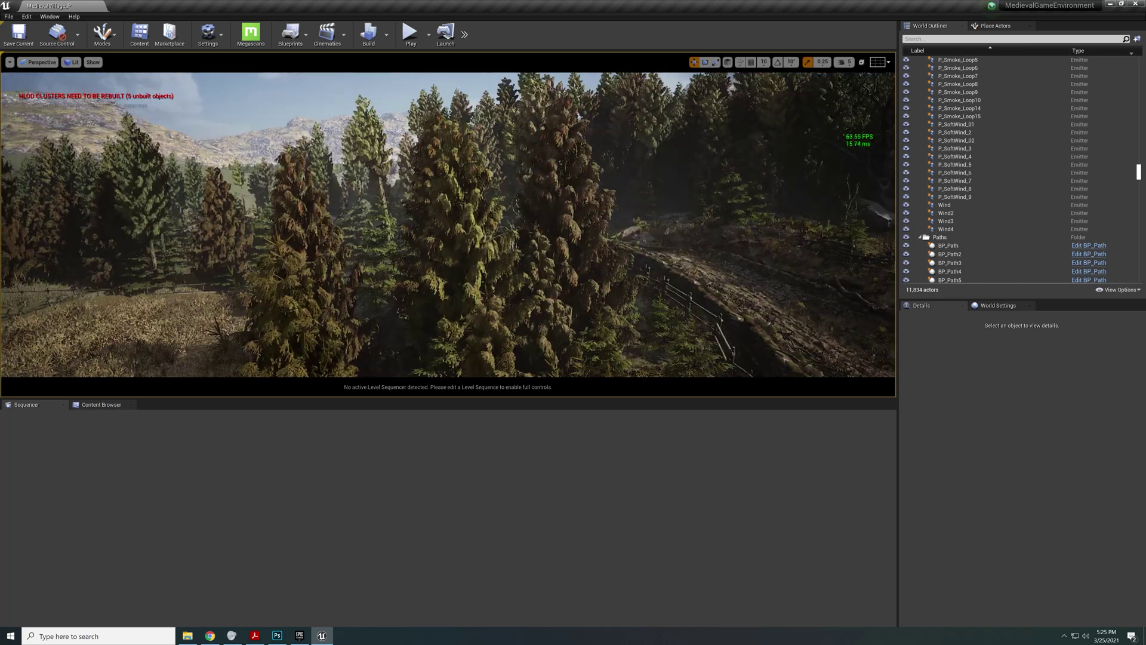
pyautogui.moveTo(448, 239); pyautogui.dragTo(621, 239, button='right')
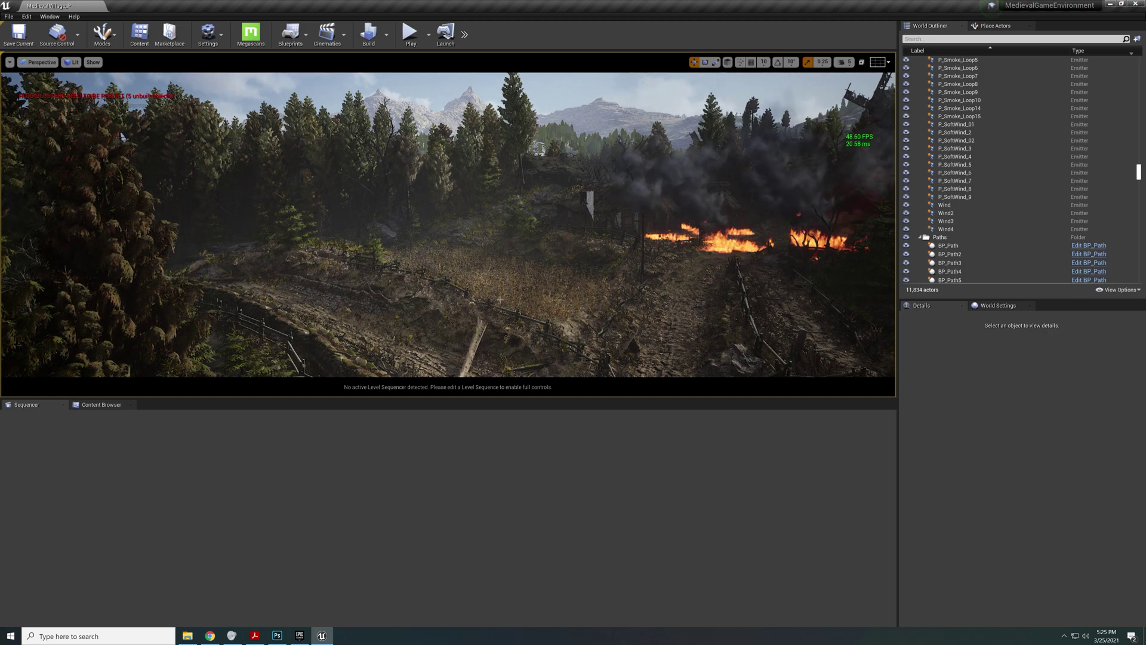
pyautogui.moveTo(502, 296)
pyautogui.mouseDown(button='right')
pyautogui.moveTo(442, 280)
pyautogui.moveTo(615, 320)
pyautogui.moveTo(528, 304)
pyautogui.moveTo(658, 310)
pyautogui.mouseUp(button='right')
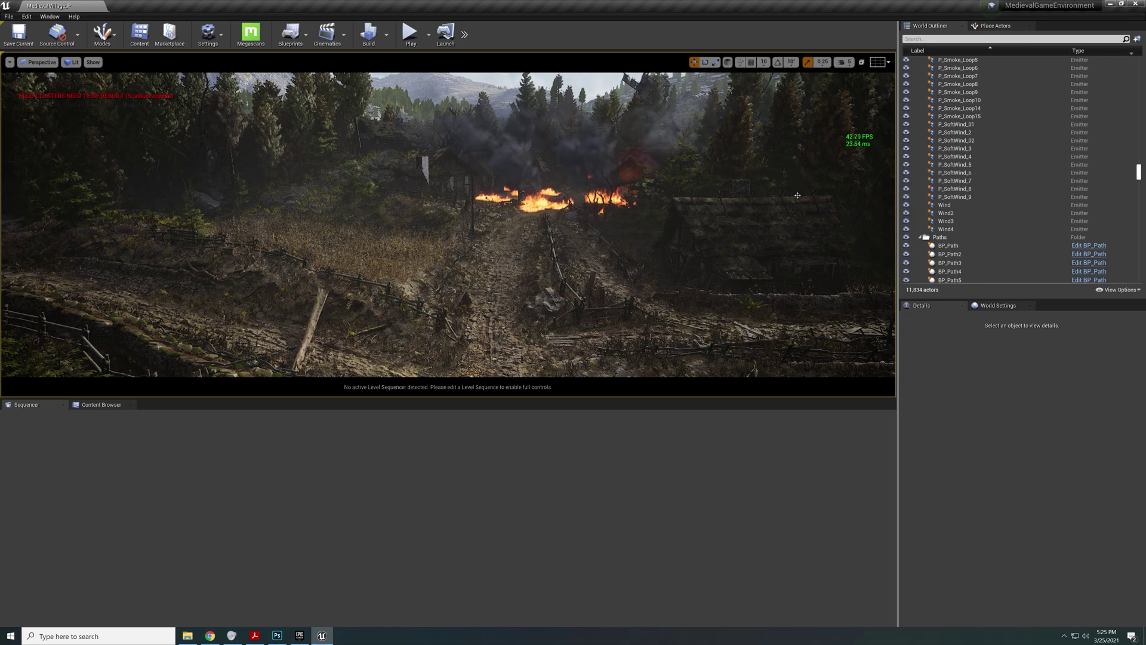
# Step: Set the viewport's DLSS mode to Off while viewing the fenced dirt road near the fires
pyautogui.moveTo(798, 195); pyautogui.dragTo(795, 230, button='right')
pyautogui.moveTo(598, 249)
pyautogui.mouseDown(button='right')
pyautogui.moveTo(645, 295)
pyautogui.moveTo(627, 331)
pyautogui.moveTo(582, 266)
pyautogui.mouseUp(button='right')
pyautogui.click(10, 63)
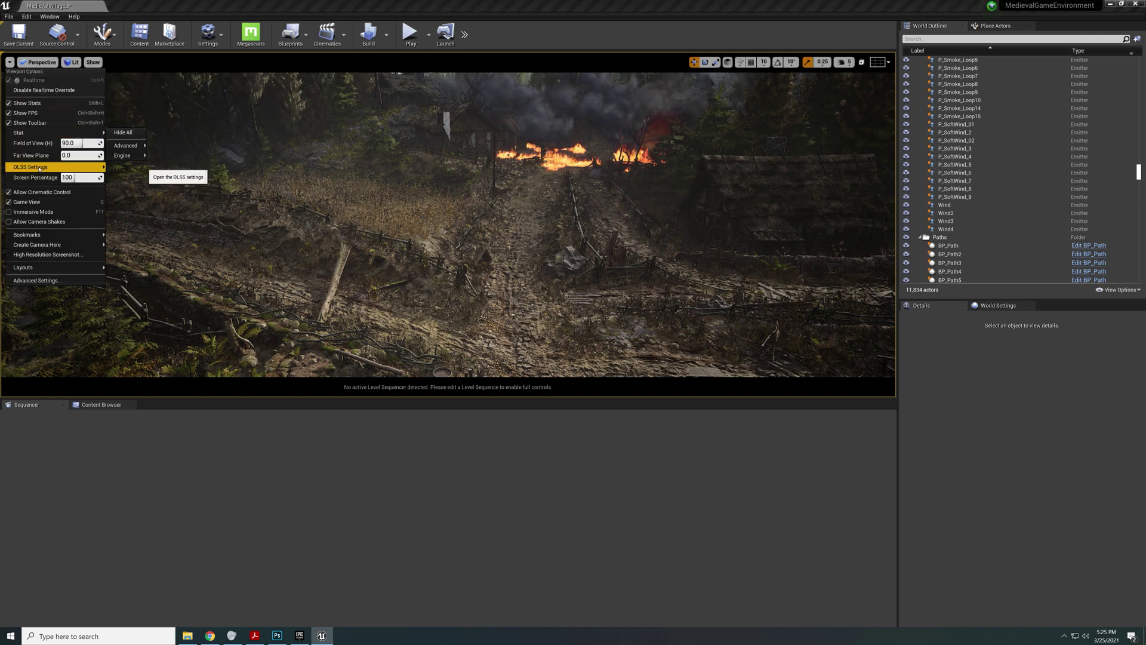
pyautogui.moveTo(40, 168)
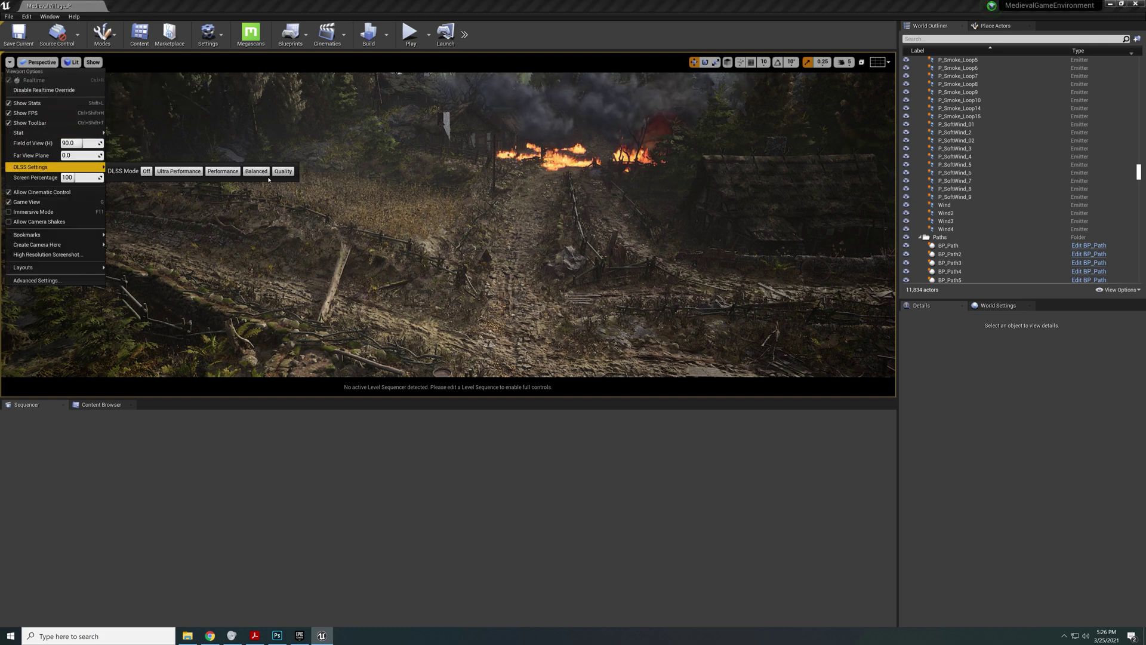
pyautogui.click(146, 172)
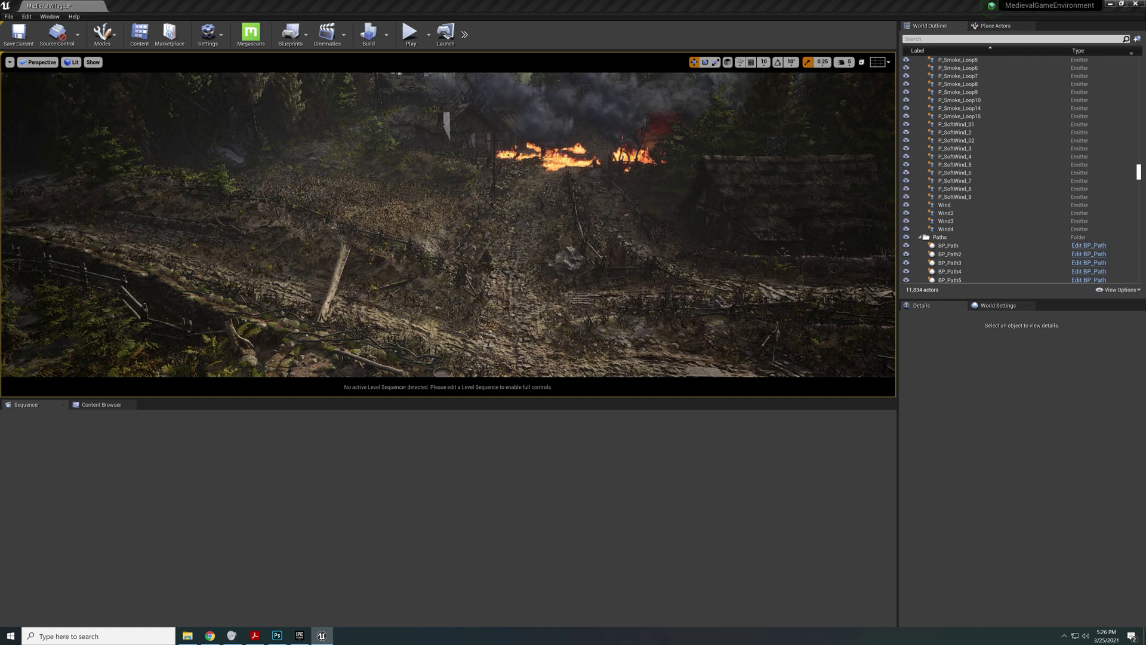
# Step: Inspect the dirt road and forest scene, and review the engine scalability quality settings
pyautogui.moveTo(310, 238); pyautogui.dragTo(251, 227, button='right')
pyautogui.moveTo(534, 246); pyautogui.dragTo(869, 162, button='right')
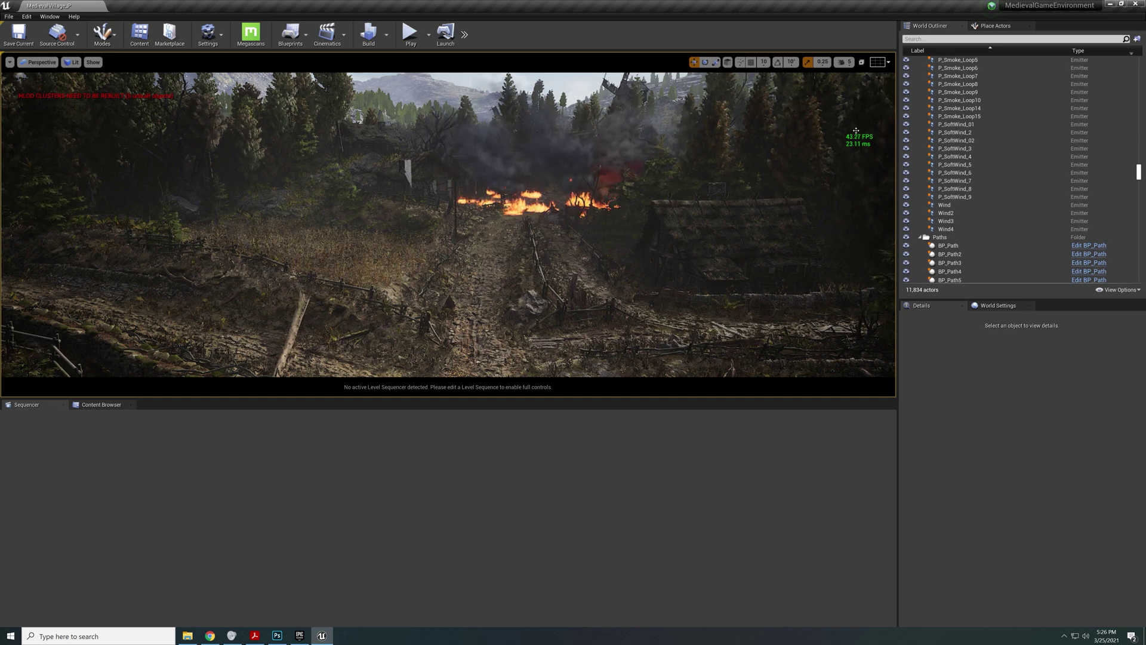
pyautogui.moveTo(715, 183)
pyautogui.mouseDown(button='right')
pyautogui.moveTo(323, 179)
pyautogui.moveTo(576, 284)
pyautogui.moveTo(541, 274)
pyautogui.mouseUp(button='right')
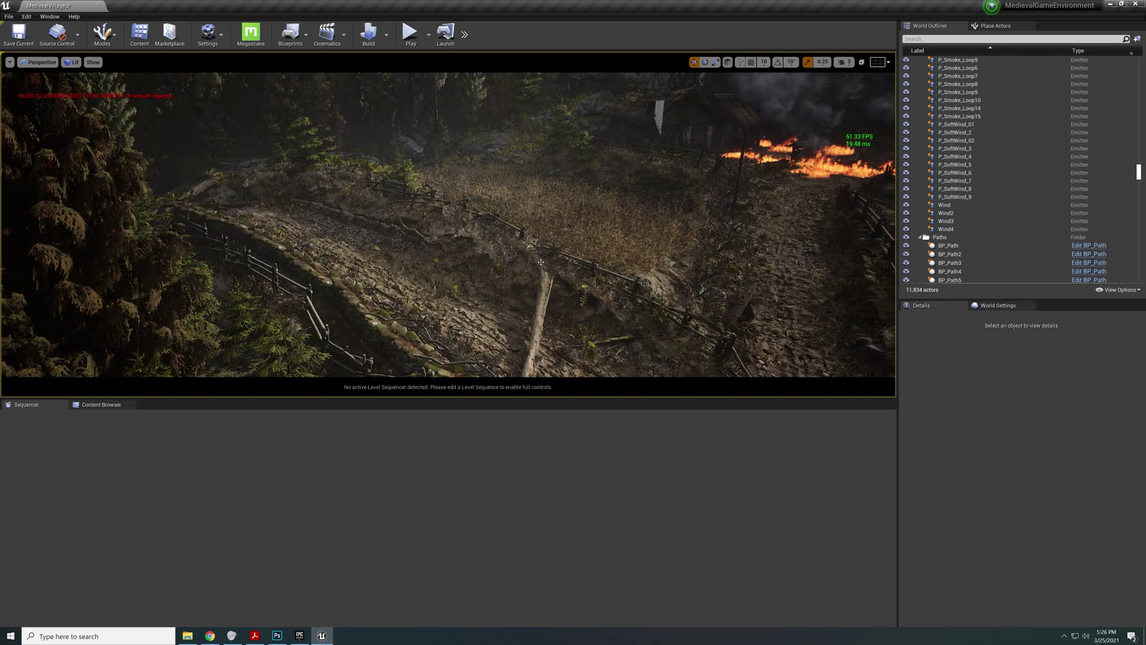
pyautogui.moveTo(510, 232); pyautogui.dragTo(627, 239, button='right')
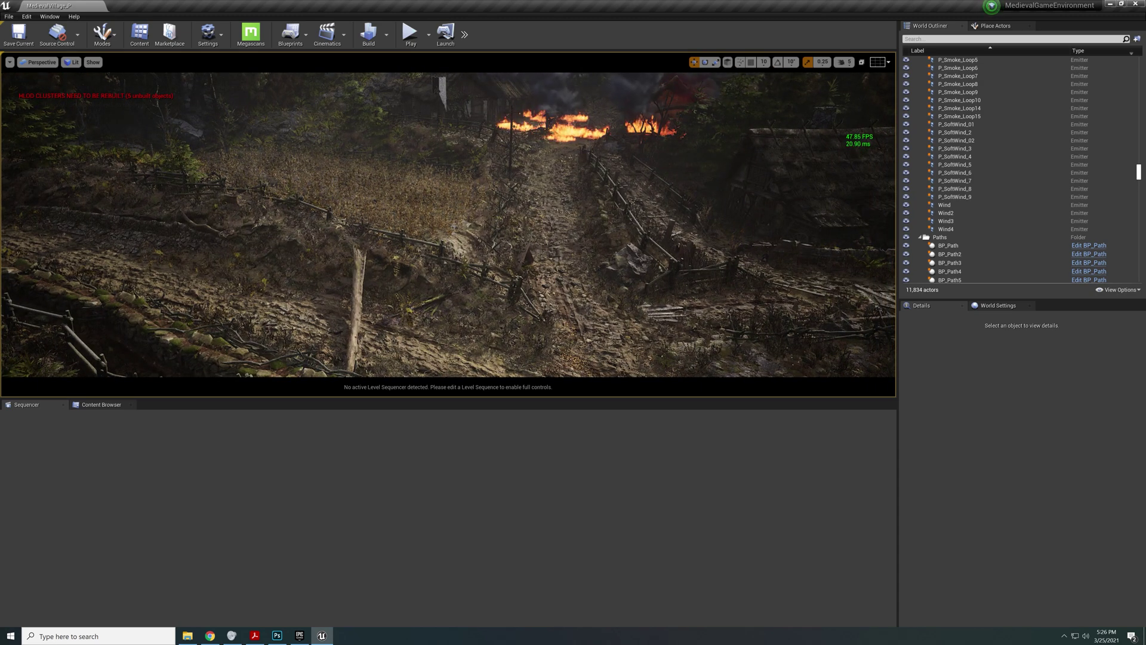
pyautogui.moveTo(455, 226); pyautogui.dragTo(421, 206, button='right')
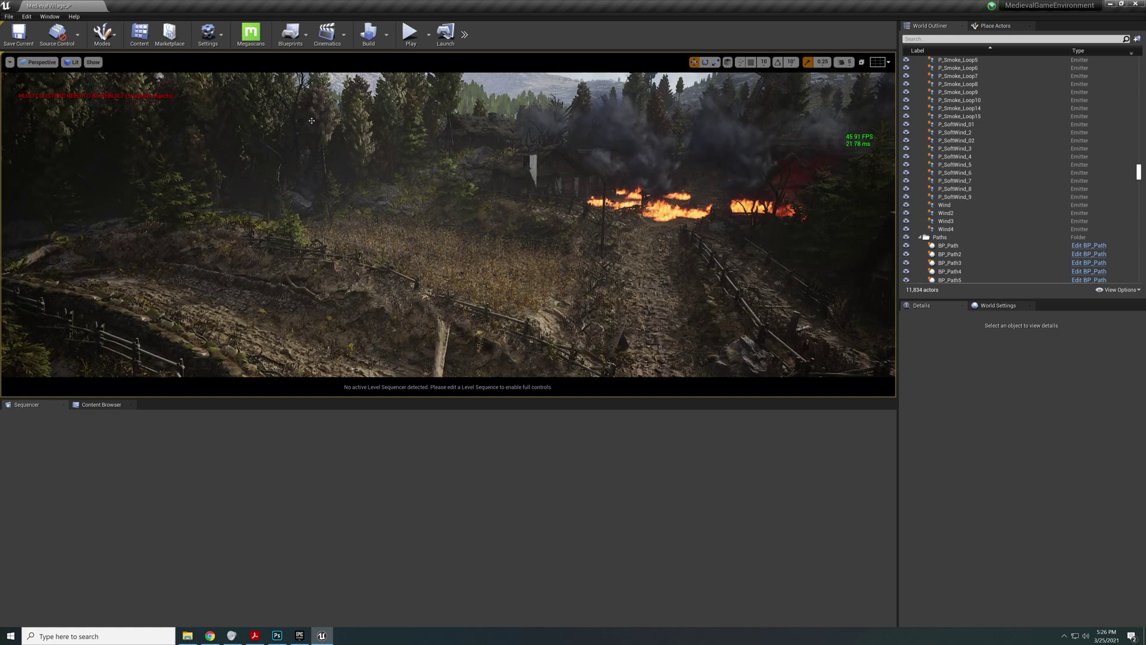
pyautogui.click(220, 38)
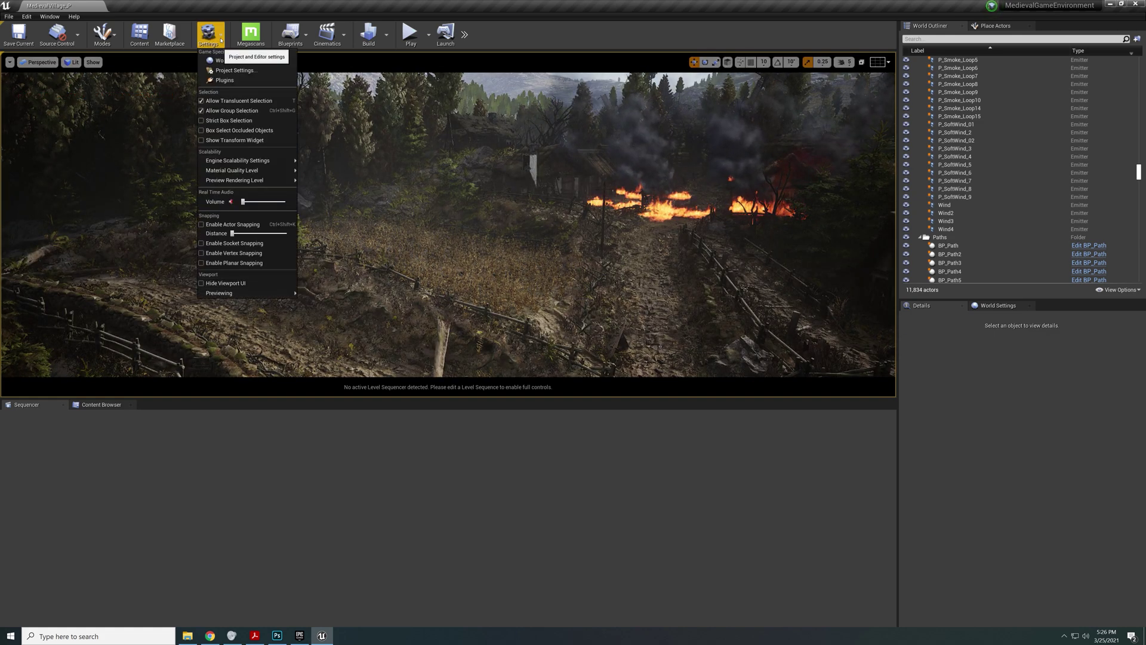
pyautogui.moveTo(287, 158)
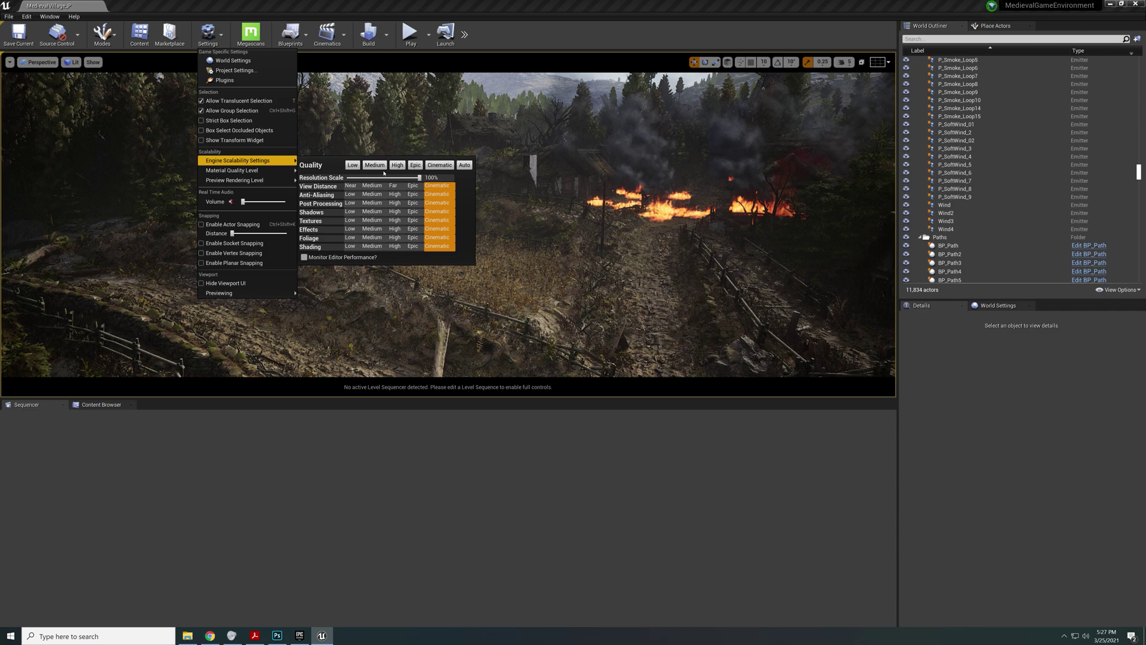
# Step: Select the armoured knight character standing on the forest trail
pyautogui.moveTo(644, 228)
pyautogui.mouseDown(button='right')
pyautogui.moveTo(603, 275)
pyautogui.moveTo(591, 241)
pyautogui.moveTo(528, 231)
pyautogui.moveTo(286, 212)
pyautogui.moveTo(180, 185)
pyautogui.moveTo(182, 206)
pyautogui.mouseUp(button='right')
pyautogui.press('w')
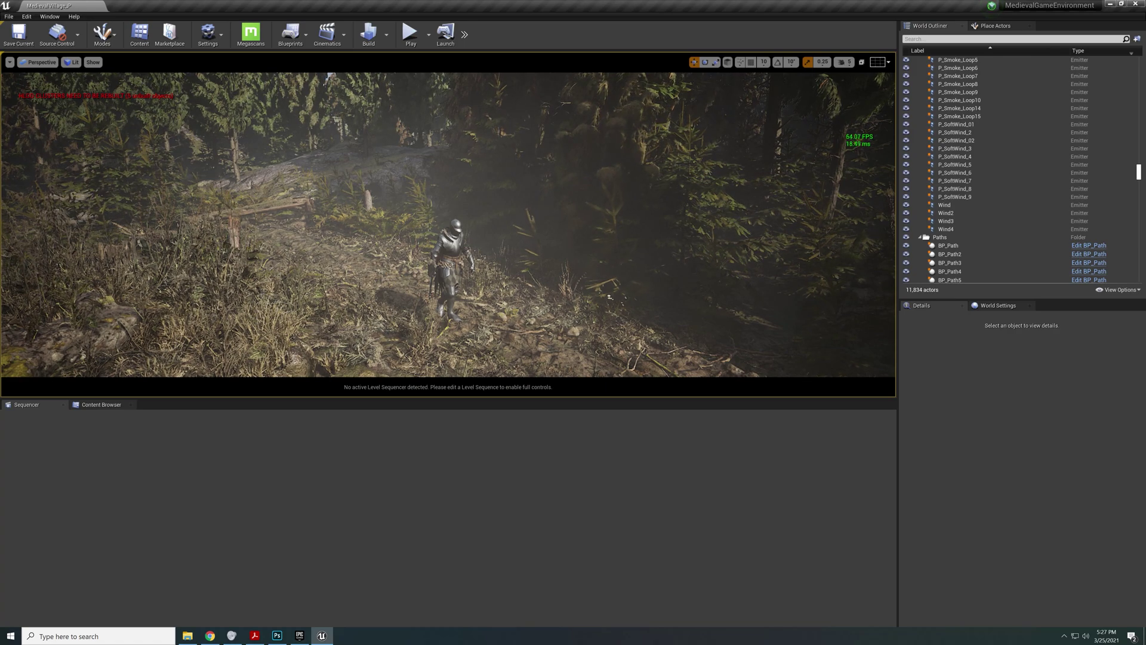
pyautogui.click(461, 248)
pyautogui.moveTo(534, 290); pyautogui.dragTo(583, 315, button='right')
pyautogui.moveTo(399, 257); pyautogui.dragTo(332, 186, button='right')
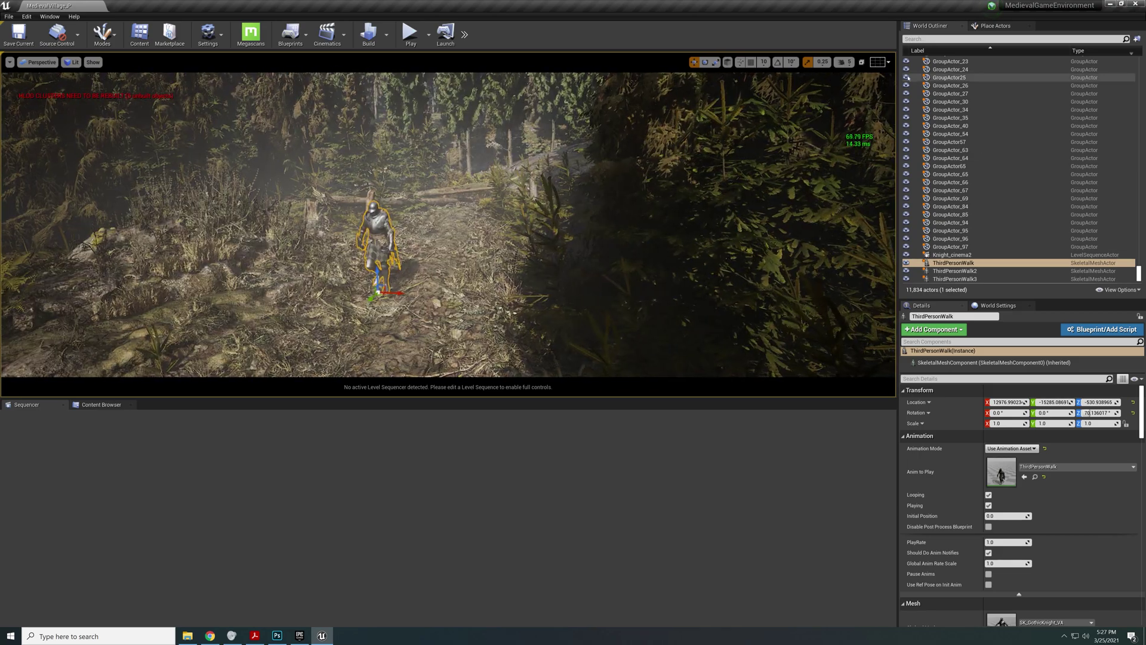
# Step: Set the viewport camera speed to 3 and inspect the walking knight up close
pyautogui.click(844, 62)
pyautogui.moveTo(597, 203); pyautogui.dragTo(573, 212, button='right')
pyautogui.press('w')
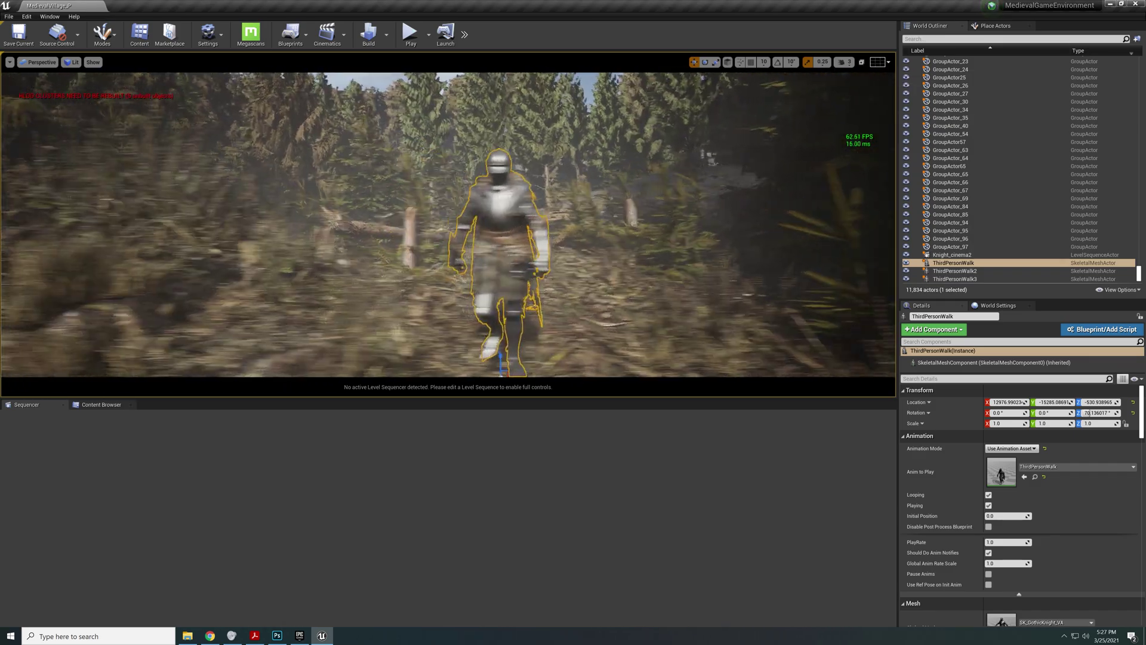
pyautogui.moveTo(504, 227); pyautogui.dragTo(478, 236, button='right')
pyautogui.press('w')
# Step: Hide the whole BlockingVolumes folder that contains the large red walls in the forest
pyautogui.press('s')
pyautogui.press('s')
pyautogui.press('s')
pyautogui.press('s')
pyautogui.press('s')
pyautogui.press('s')
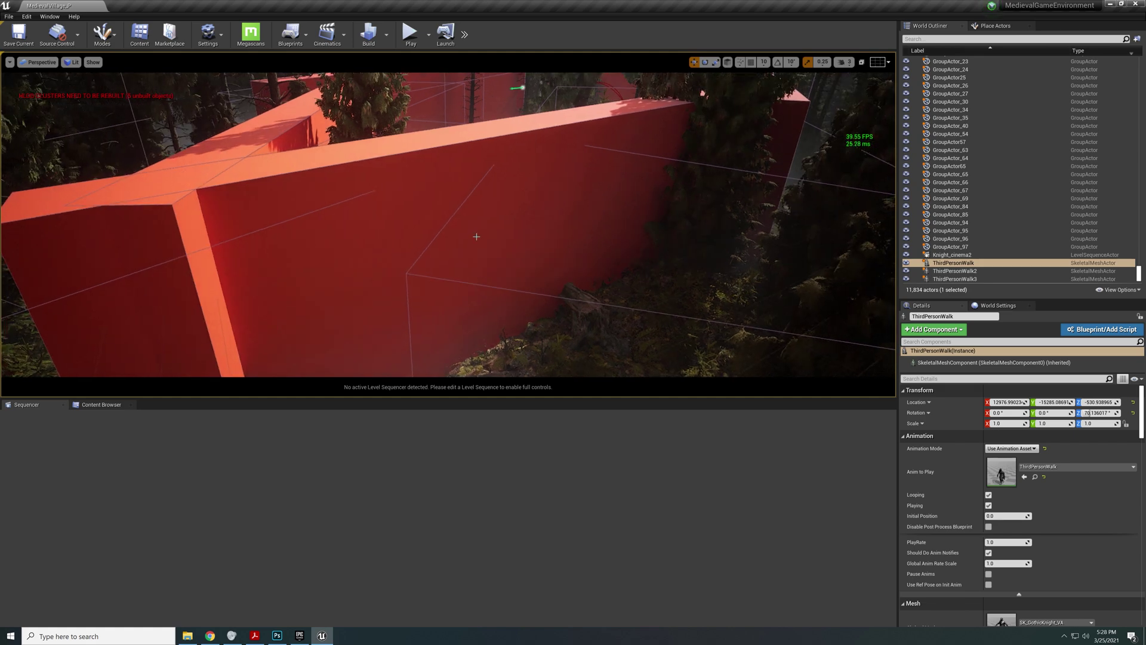
pyautogui.click(419, 162)
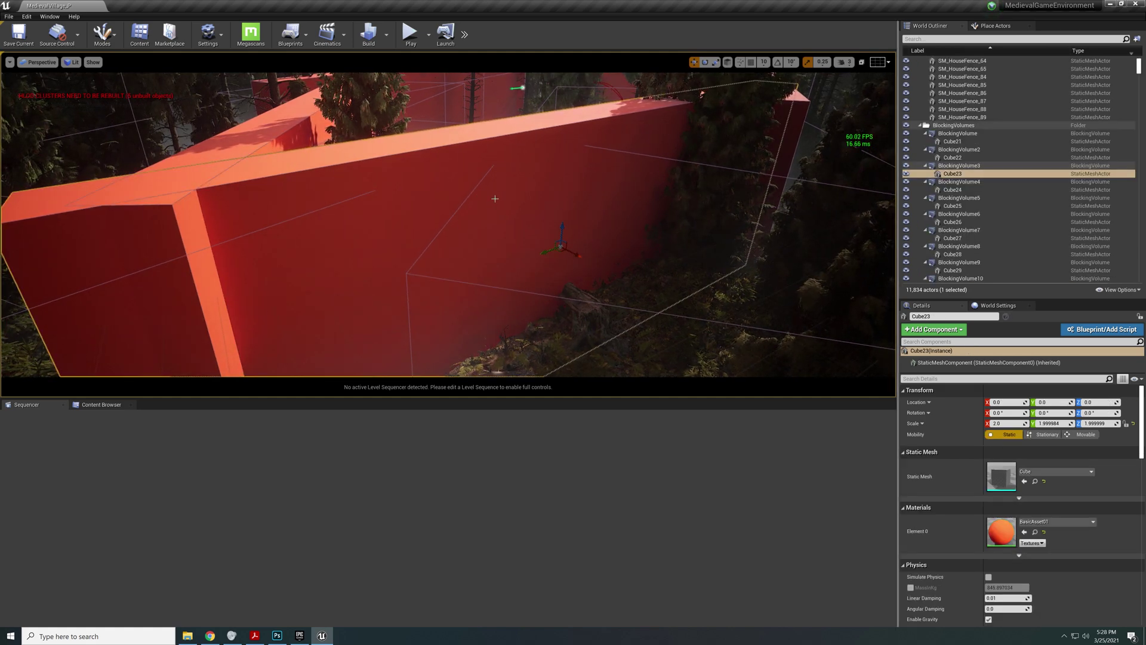
pyautogui.click(906, 125)
# Step: Select the Cine_Shot01 cinematic camera beside the knight and inspect how it is placed
pyautogui.moveTo(556, 261); pyautogui.dragTo(637, 270, button='right')
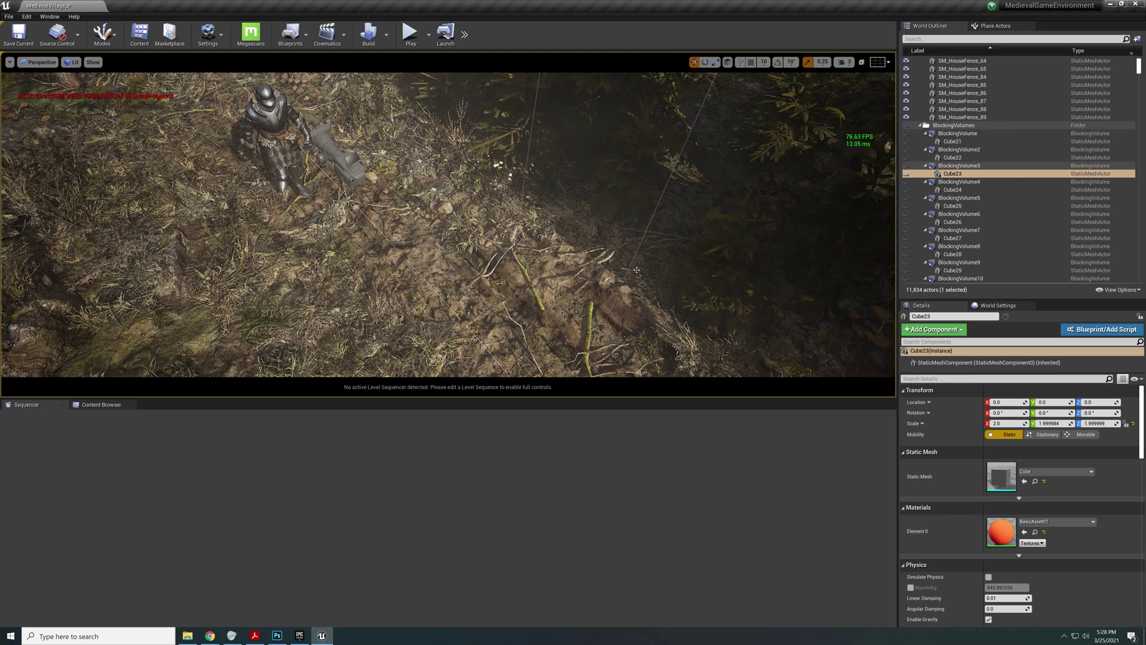
pyautogui.moveTo(557, 252); pyautogui.dragTo(478, 226, button='right')
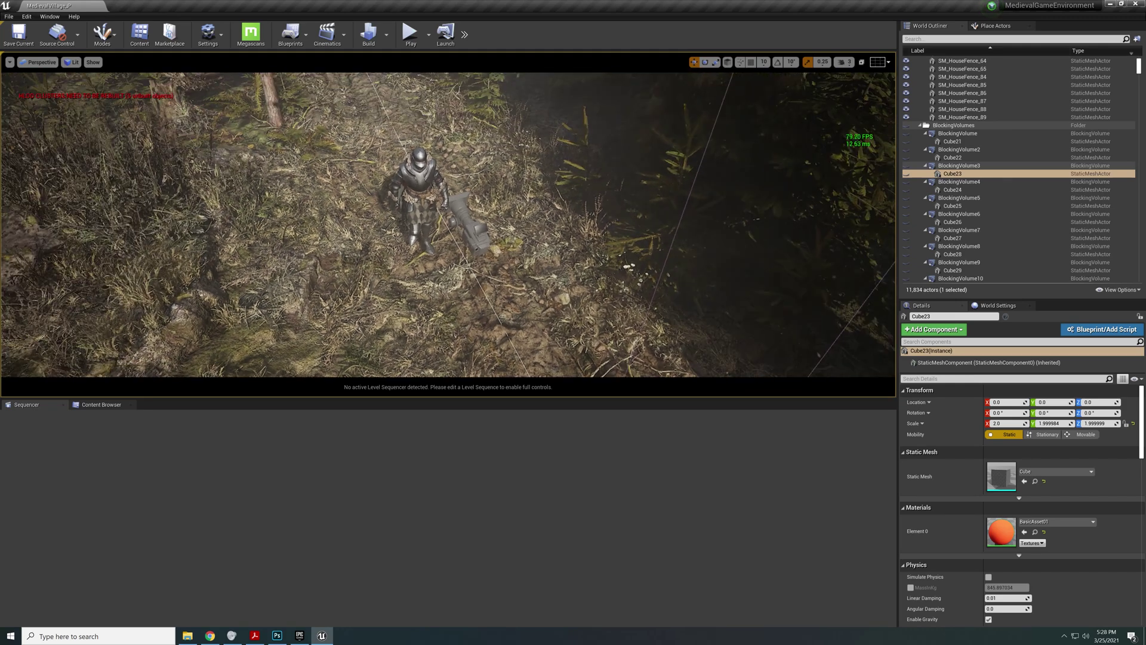
pyautogui.click(889, 359)
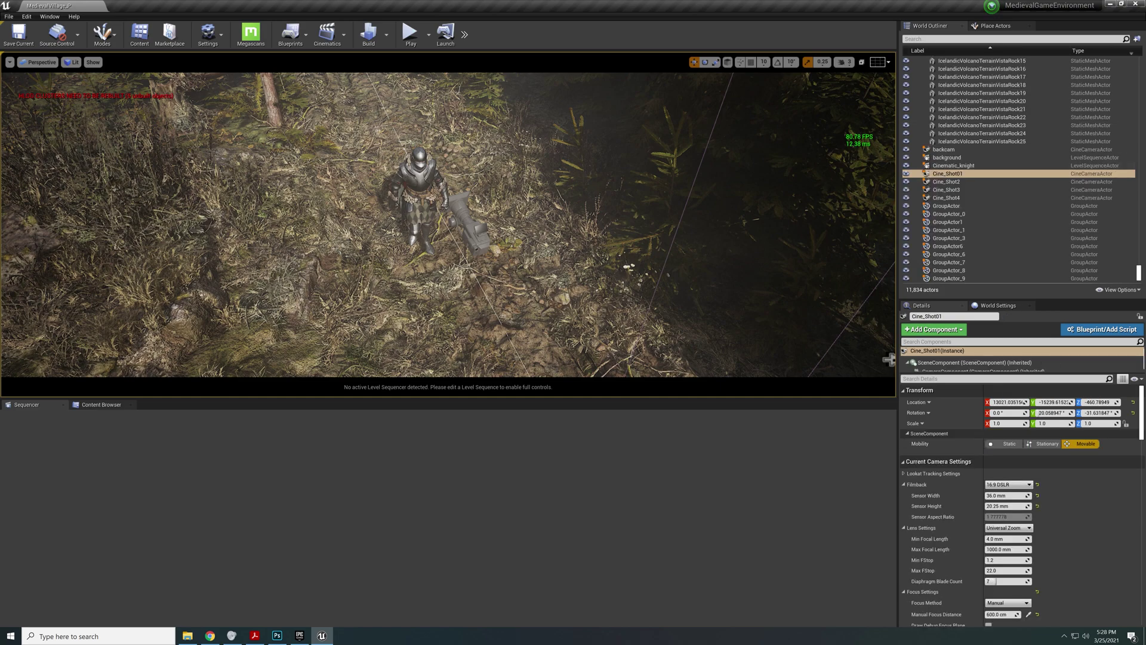
pyautogui.keyDown('alt'); pyautogui.moveTo(507, 269); pyautogui.dragTo(454, 269); pyautogui.keyUp('alt')
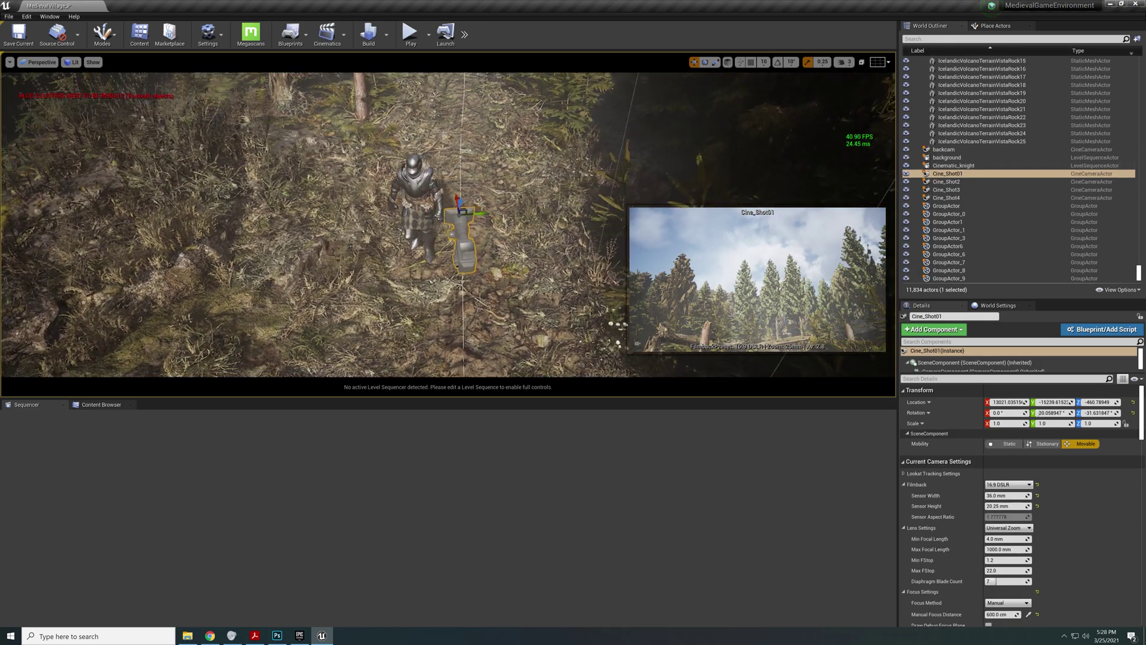
pyautogui.moveTo(402, 174); pyautogui.dragTo(399, 120, button='right')
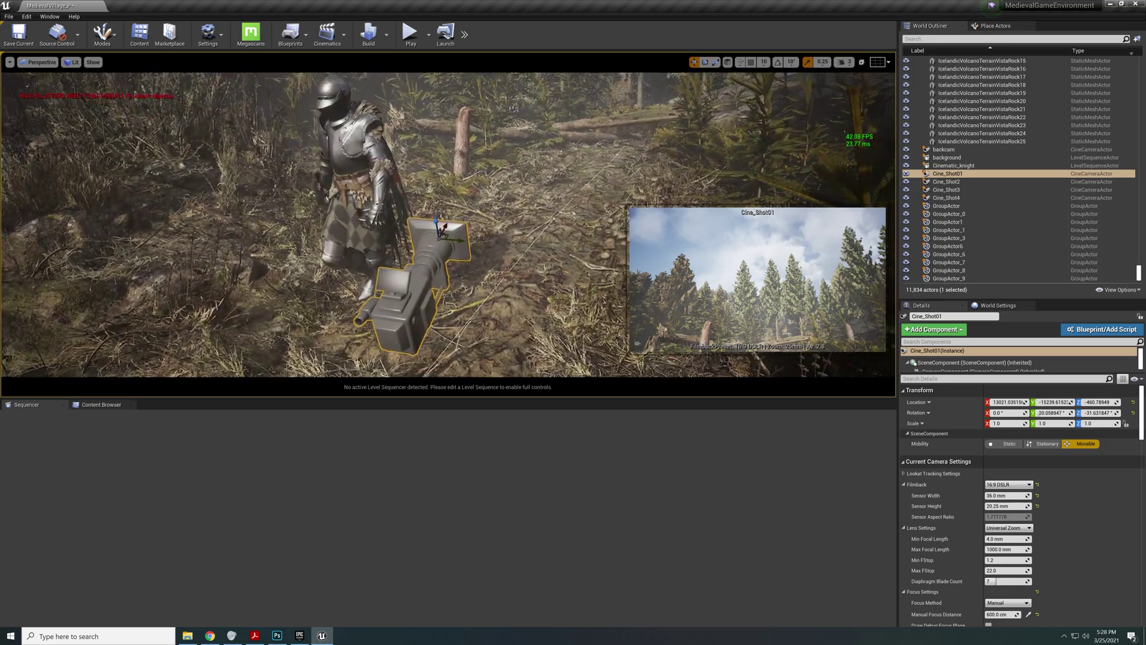
pyautogui.moveTo(444, 155)
pyautogui.mouseDown(button='right')
pyautogui.moveTo(446, 113)
pyautogui.moveTo(457, 160)
pyautogui.moveTo(446, 157)
pyautogui.moveTo(464, 141)
pyautogui.moveTo(447, 138)
pyautogui.moveTo(449, 149)
pyautogui.mouseUp(button='right')
pyautogui.moveTo(455, 266); pyautogui.dragTo(478, 267, button='right')
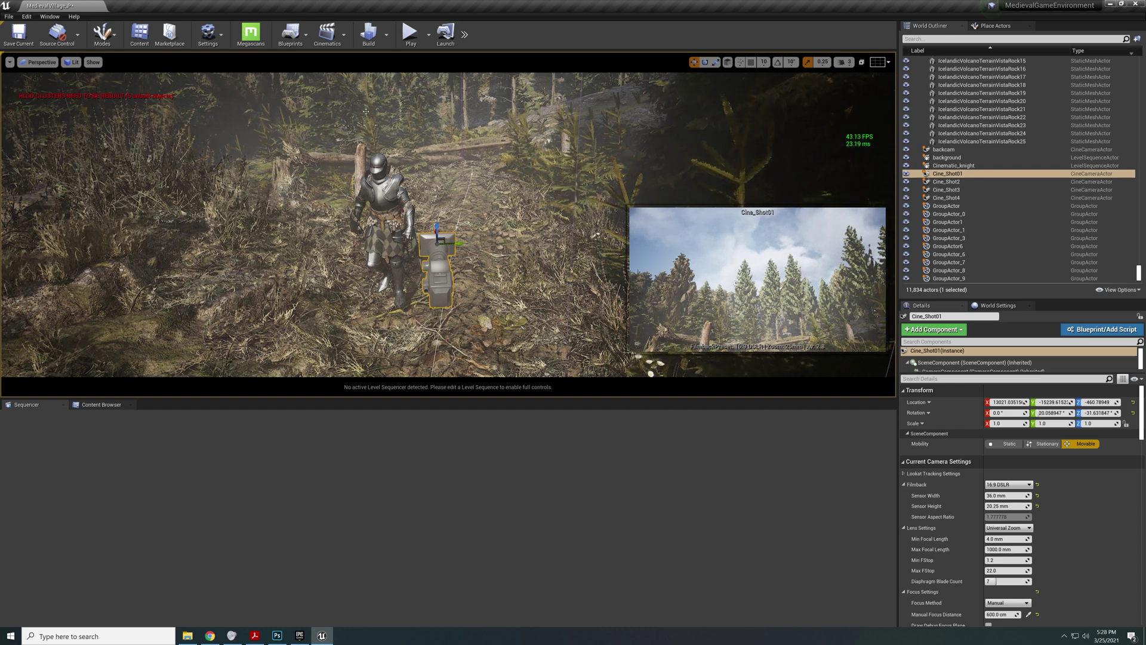
# Step: Open the existing Cinematic_knight level sequence and widen its visible timeline range to cover all camera cuts
pyautogui.click(343, 42)
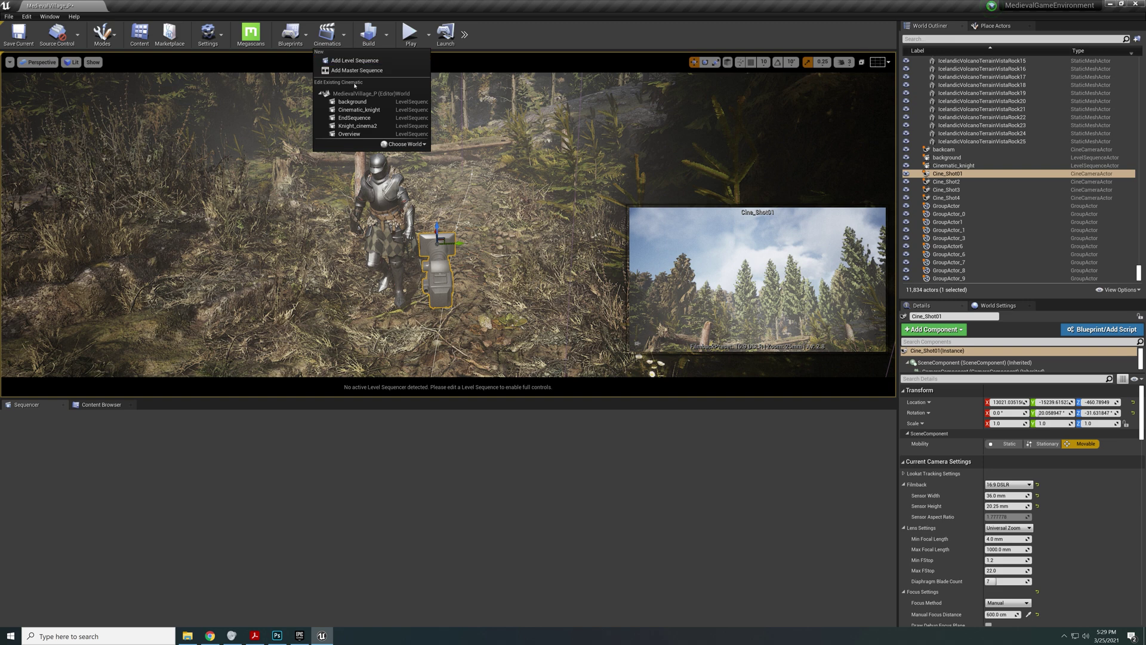
pyautogui.click(372, 110)
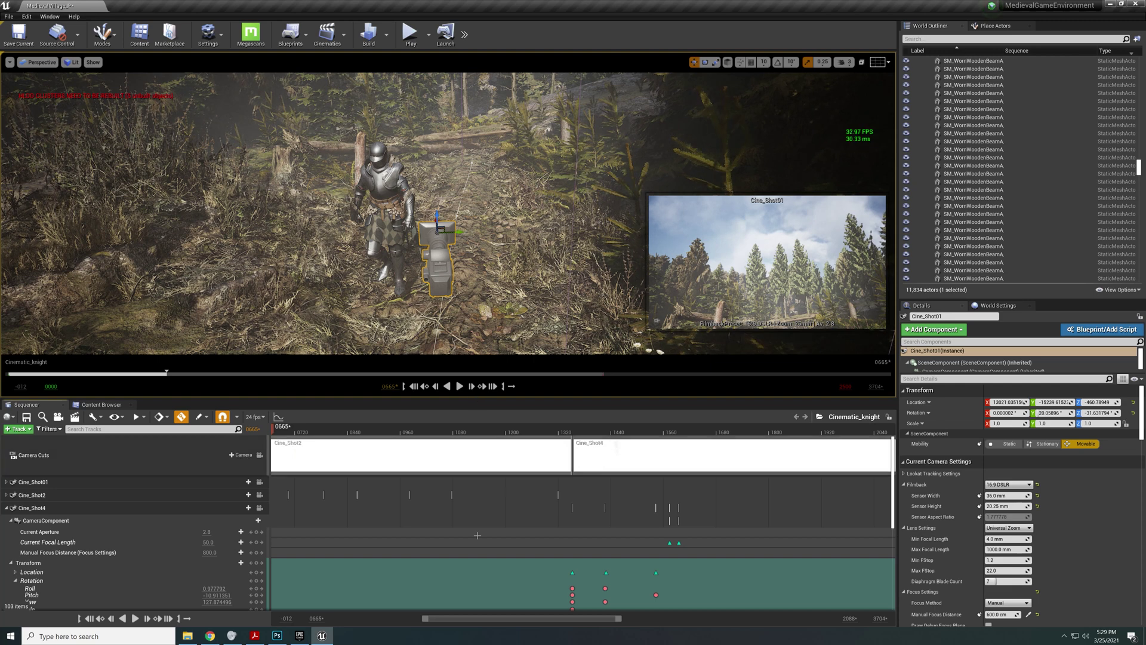
pyautogui.moveTo(429, 619); pyautogui.dragTo(334, 619)
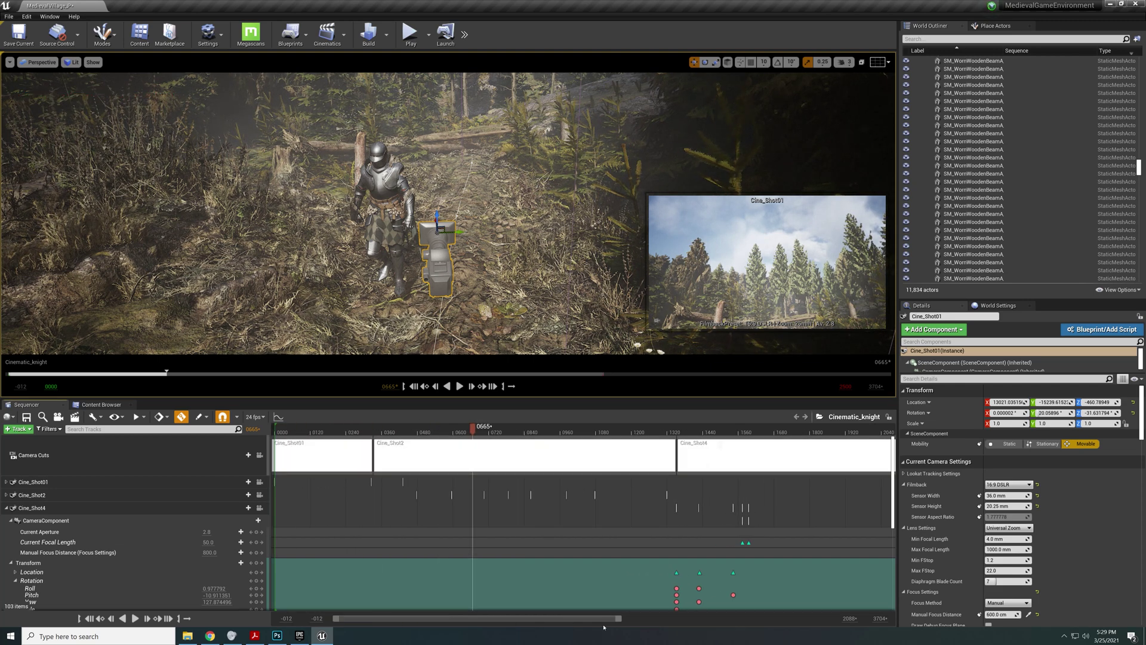
pyautogui.moveTo(620, 619); pyautogui.dragTo(873, 630)
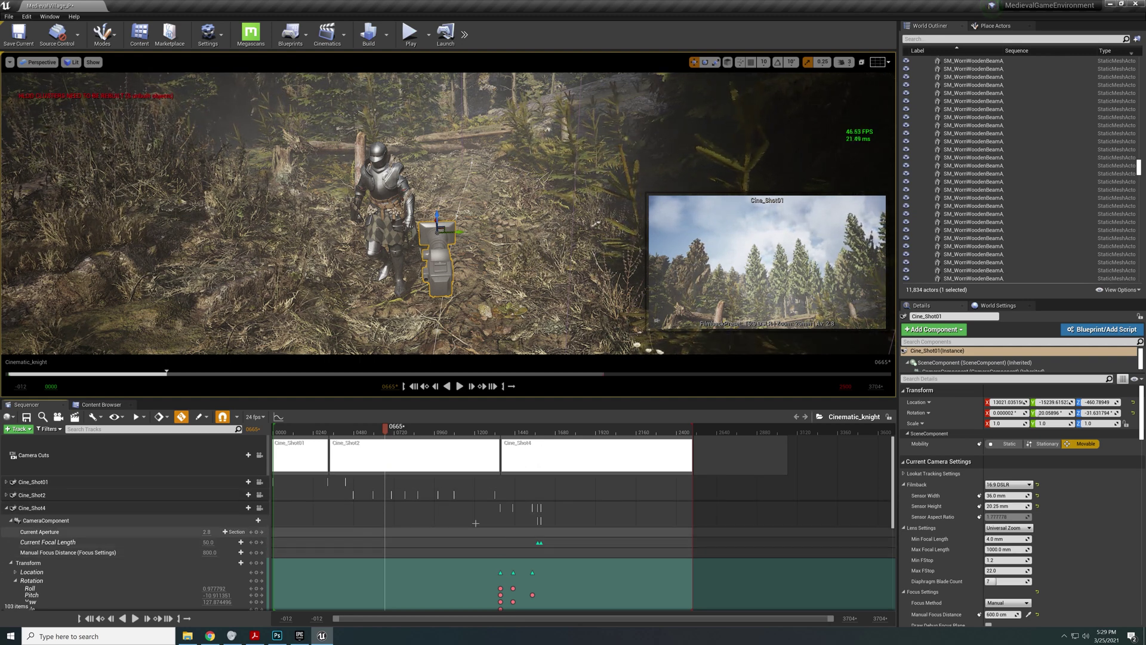
# Step: Scrub the Cinematic_knight sequence to frame 0395 and check the knight in the Cine_Shot01 camera preview
pyautogui.click(373, 434)
pyautogui.moveTo(374, 434); pyautogui.dragTo(339, 449)
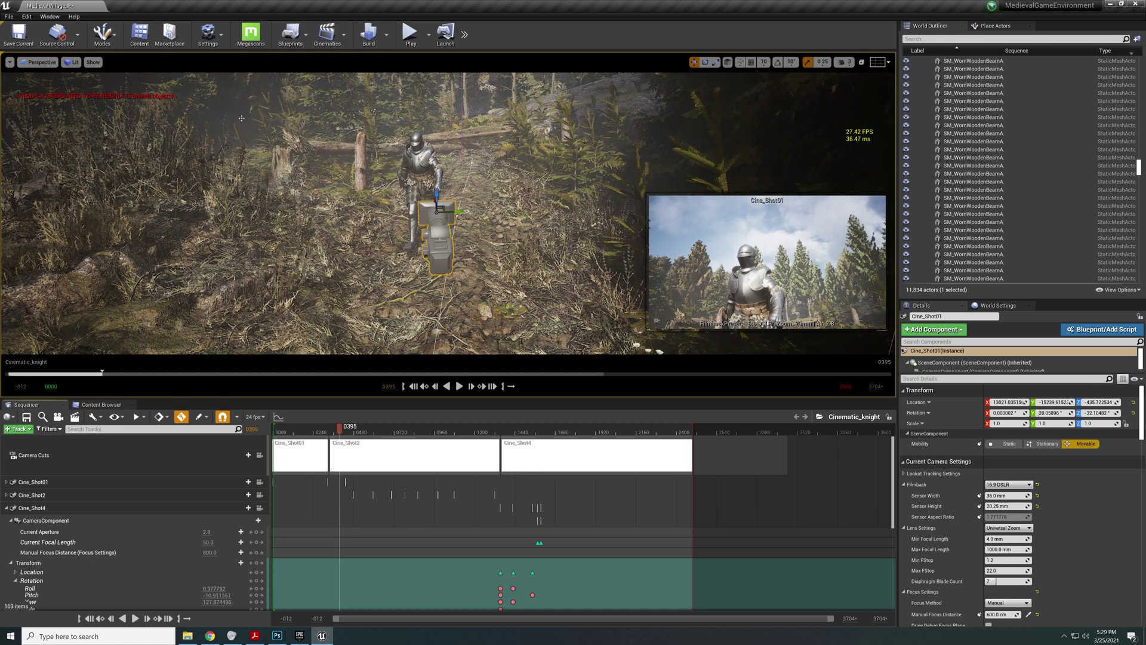
pyautogui.click(386, 35)
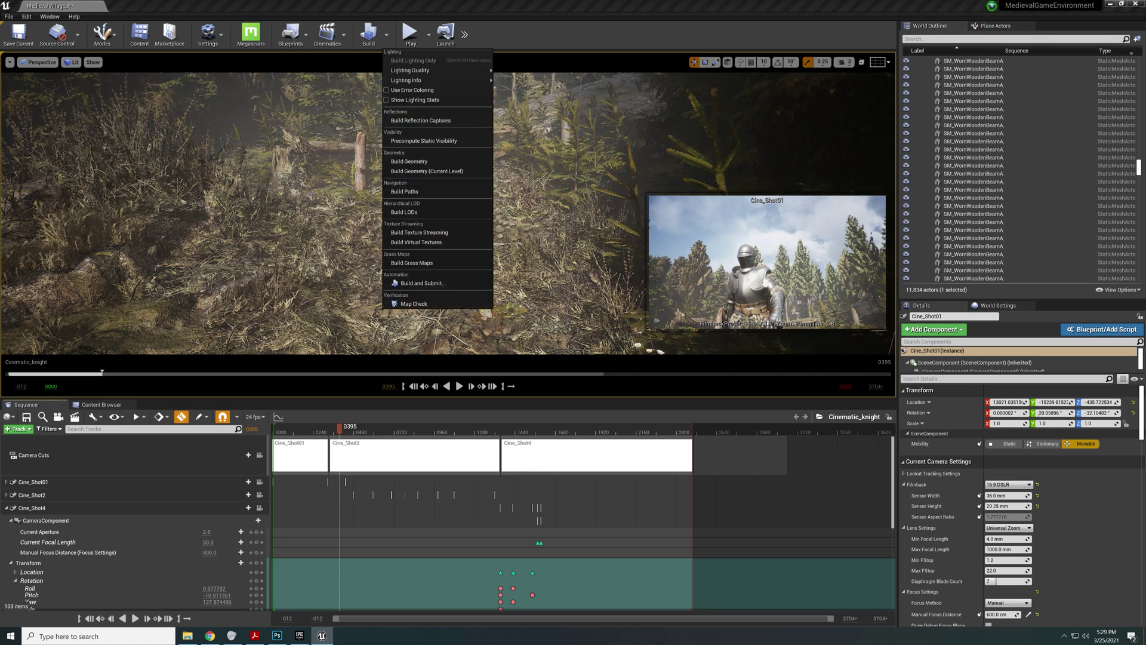
pyautogui.moveTo(295, 245); pyautogui.dragTo(308, 247, button='right')
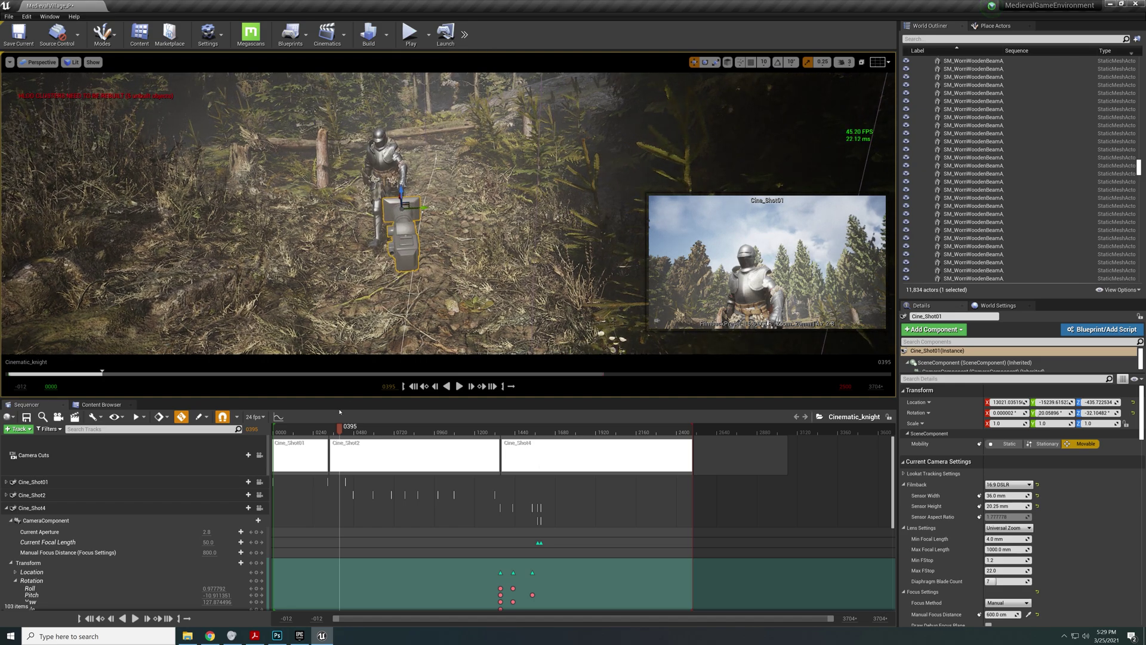
# Step: Scrub the Cinematic_knight sequence back through frames 0315 and 0061 to 0019, following the Cine_Shot01 camera's path up into the sky
pyautogui.moveTo(339, 430); pyautogui.dragTo(326, 429)
pyautogui.moveTo(483, 90); pyautogui.dragTo(546, 95, button='right')
pyautogui.moveTo(487, 195); pyautogui.dragTo(507, 184, button='right')
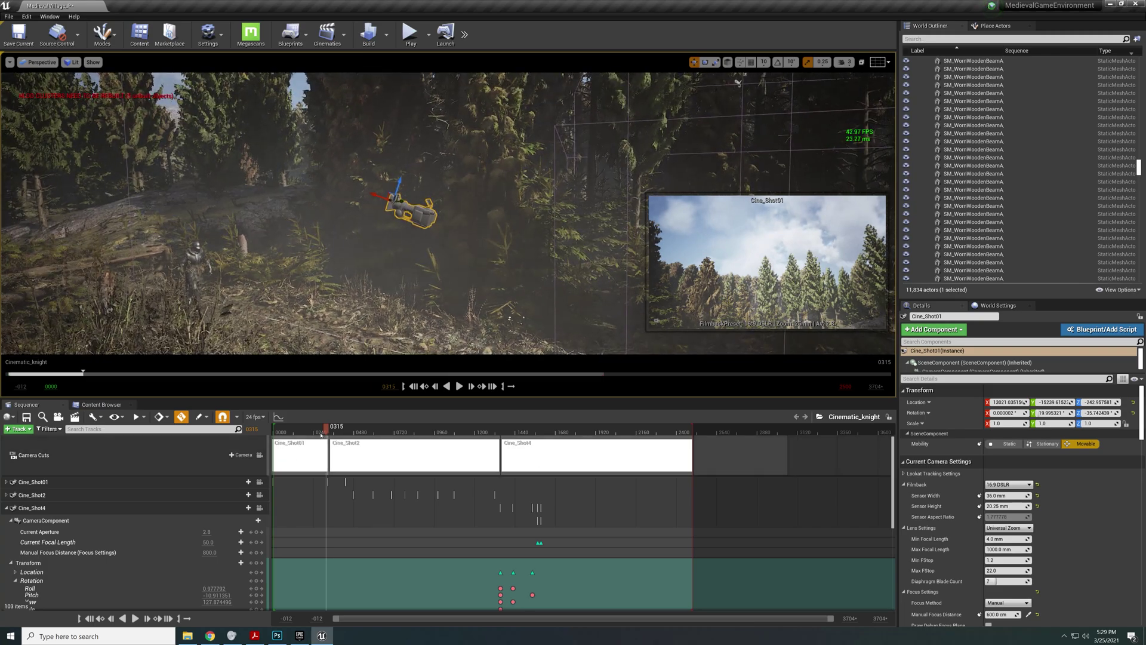
pyautogui.moveTo(316, 431); pyautogui.dragTo(296, 431)
pyautogui.moveTo(383, 262); pyautogui.dragTo(363, 213, button='right')
pyautogui.moveTo(295, 431); pyautogui.dragTo(284, 430)
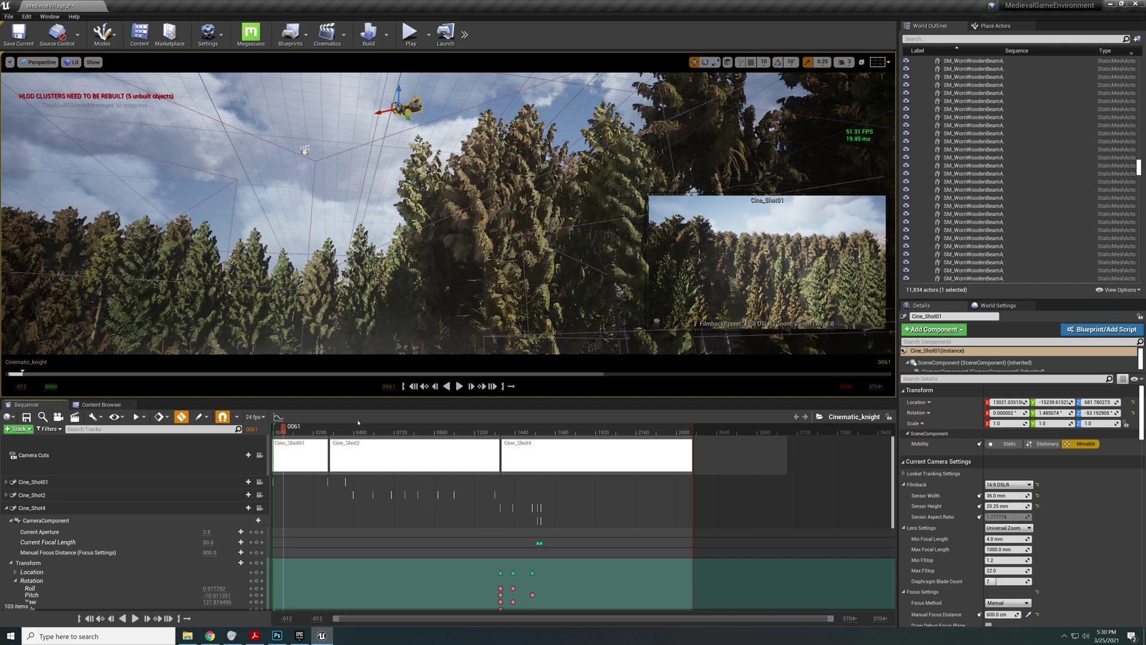
pyautogui.moveTo(280, 432); pyautogui.dragTo(277, 433)
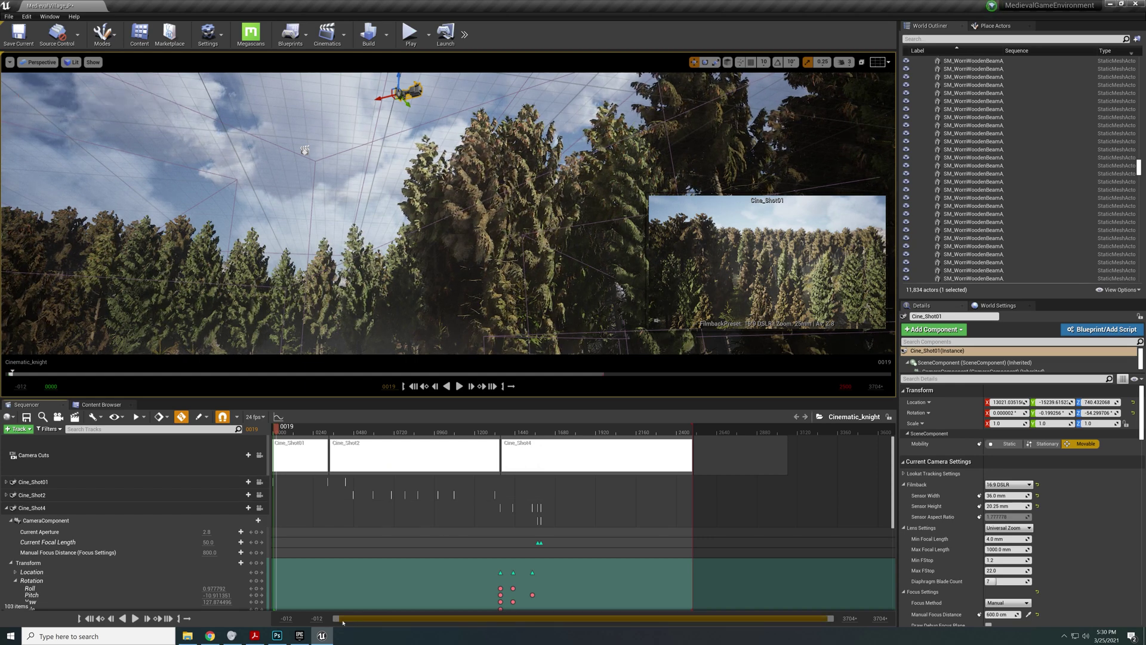
# Step: Scrub forward to frame 0338 and across the cut between Cine_Shot01 and Cine_Shot2, stopping at frame 0322
pyautogui.moveTo(277, 431); pyautogui.dragTo(331, 444)
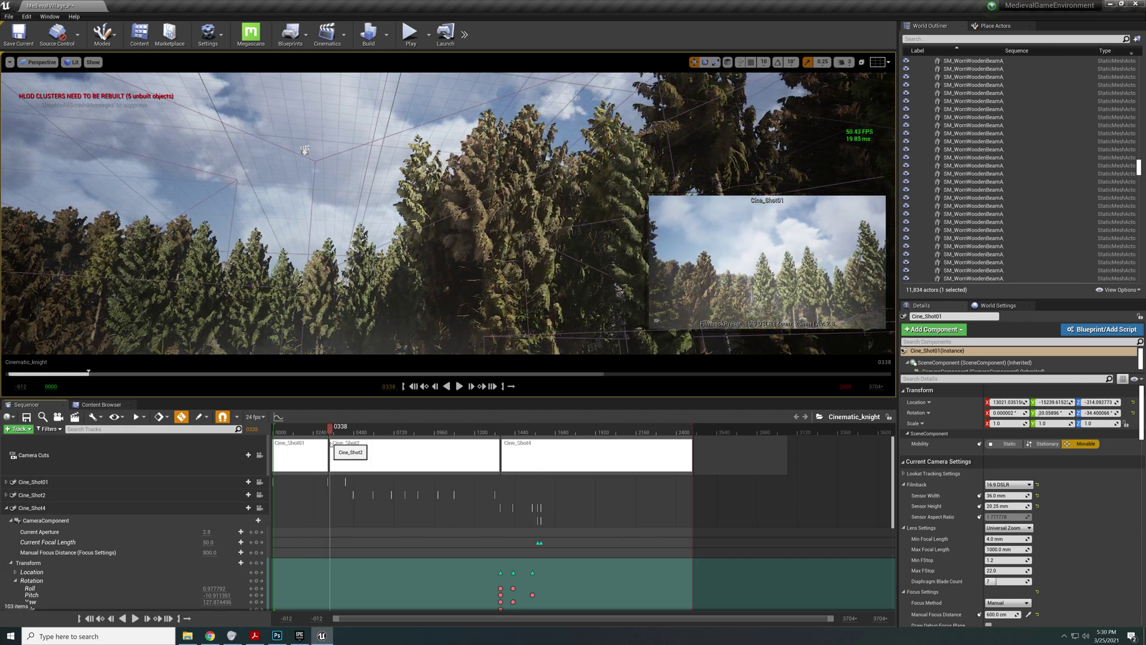
pyautogui.moveTo(322, 279); pyautogui.dragTo(324, 332, button='right')
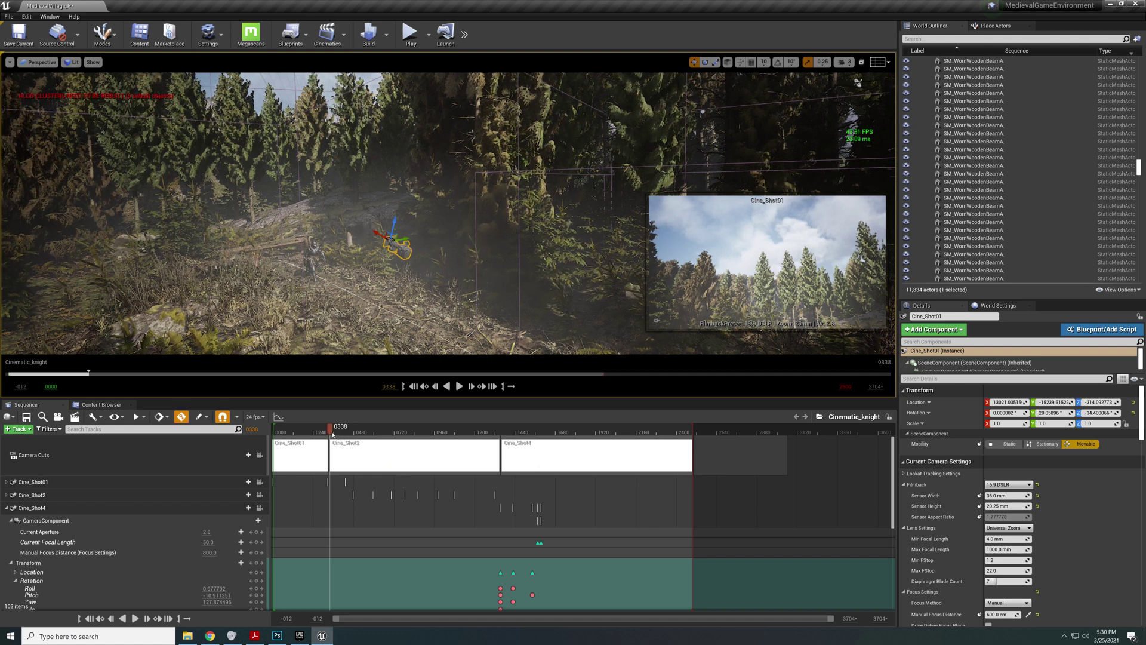
pyautogui.moveTo(332, 431)
pyautogui.mouseDown()
pyautogui.moveTo(322, 433)
pyautogui.moveTo(342, 439)
pyautogui.mouseUp()
pyautogui.moveTo(343, 439); pyautogui.dragTo(327, 440)
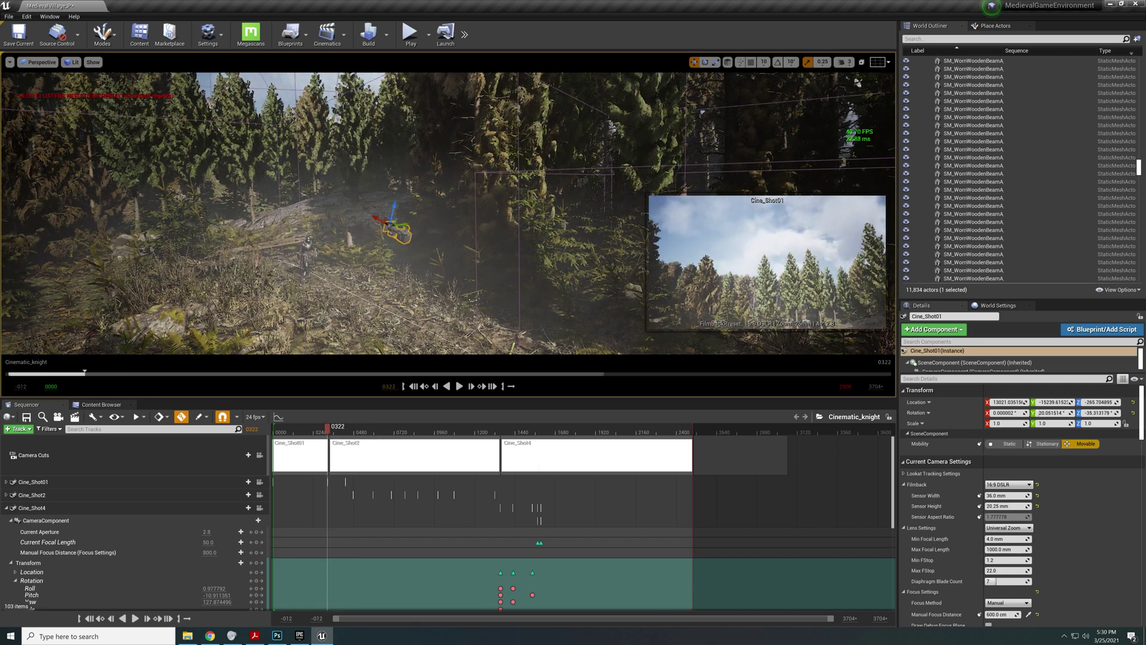
# Step: Select the ThirdPersonWalk knight in the forest and scrub to frame 0335 to examine its walk up close
pyautogui.click(308, 254)
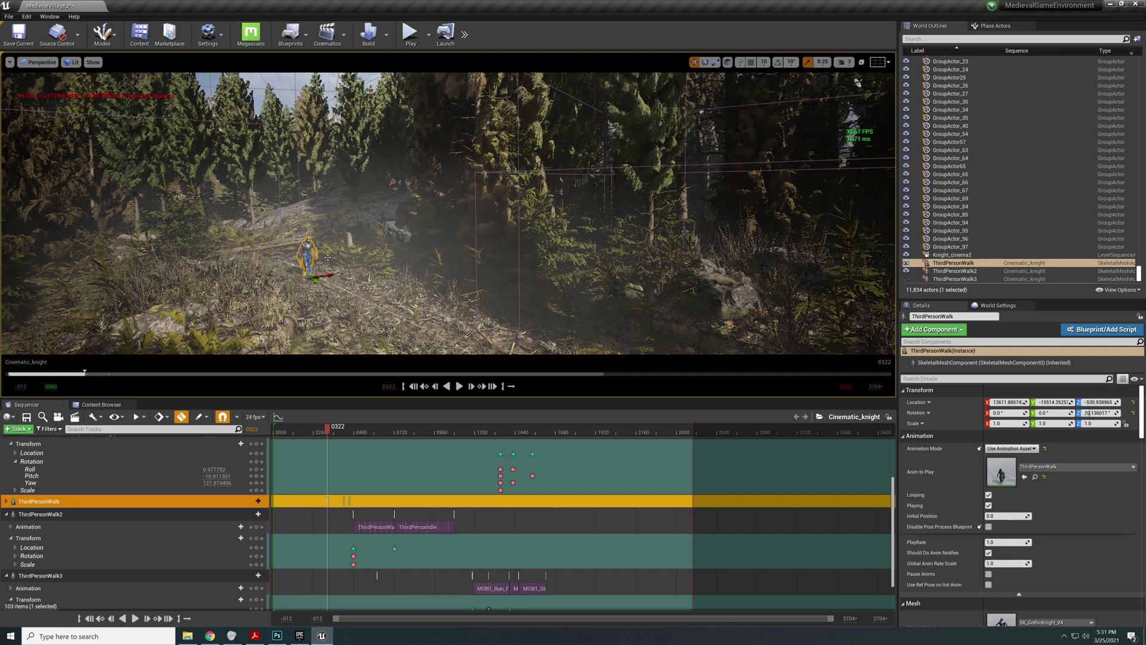
pyautogui.moveTo(335, 258)
pyautogui.mouseDown(button='right')
pyautogui.moveTo(326, 248)
pyautogui.moveTo(335, 272)
pyautogui.moveTo(376, 293)
pyautogui.moveTo(463, 283)
pyautogui.moveTo(344, 270)
pyautogui.mouseUp(button='right')
pyautogui.press('w')
pyautogui.press('a')
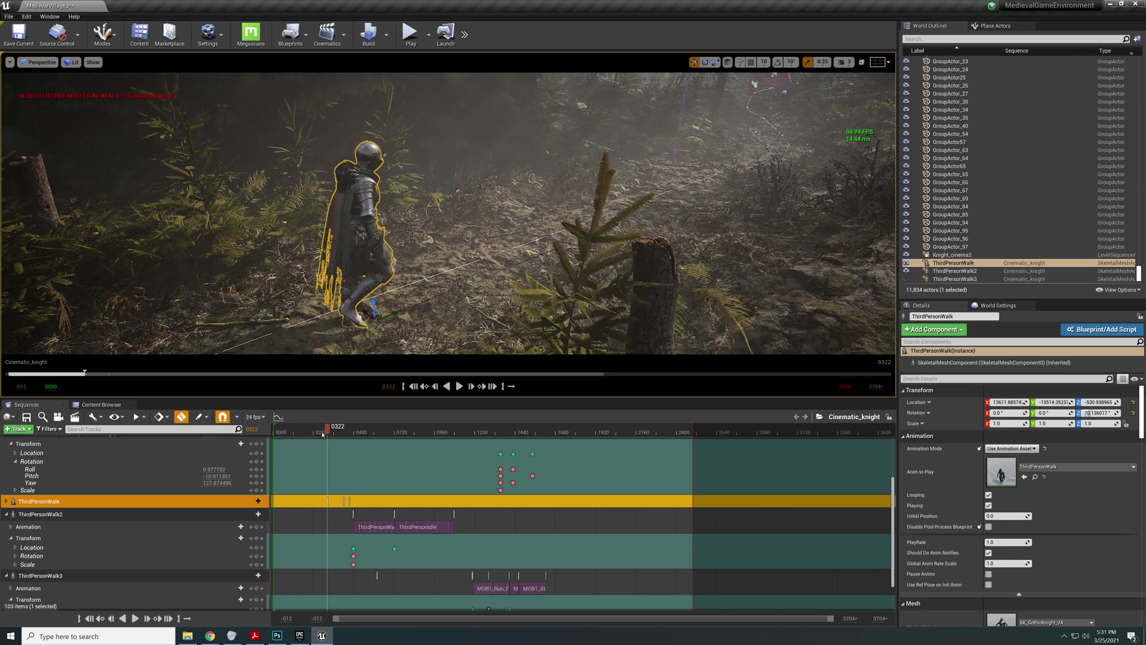
pyautogui.moveTo(322, 434)
pyautogui.mouseDown()
pyautogui.moveTo(357, 433)
pyautogui.moveTo(329, 433)
pyautogui.mouseUp()
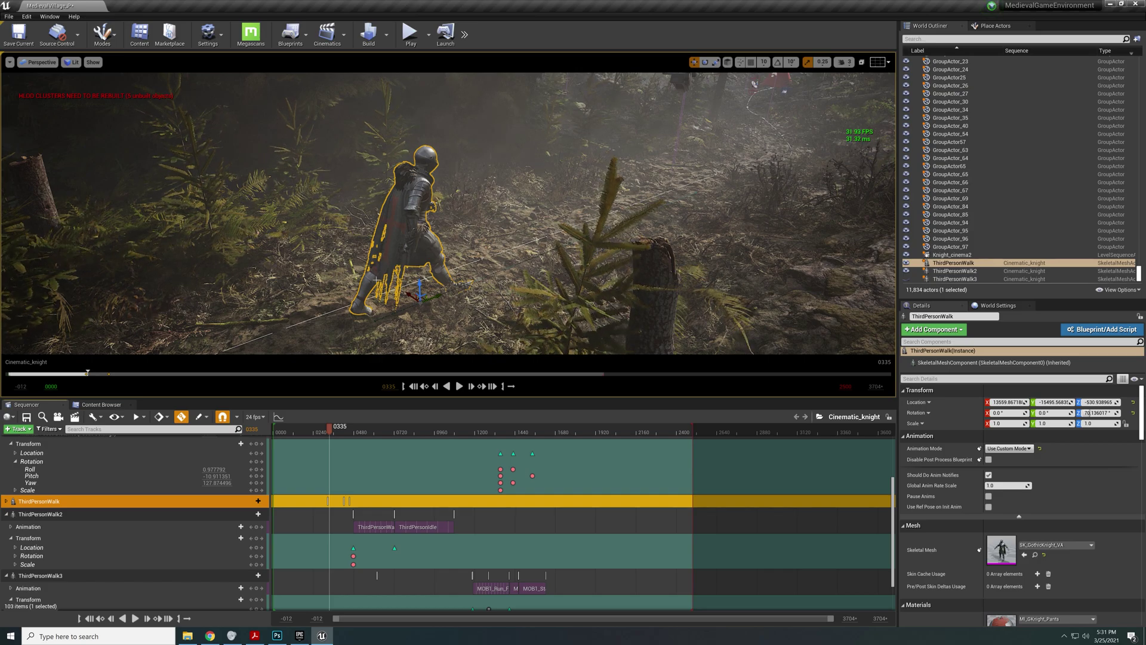
pyautogui.moveTo(509, 232); pyautogui.dragTo(433, 240, button='right')
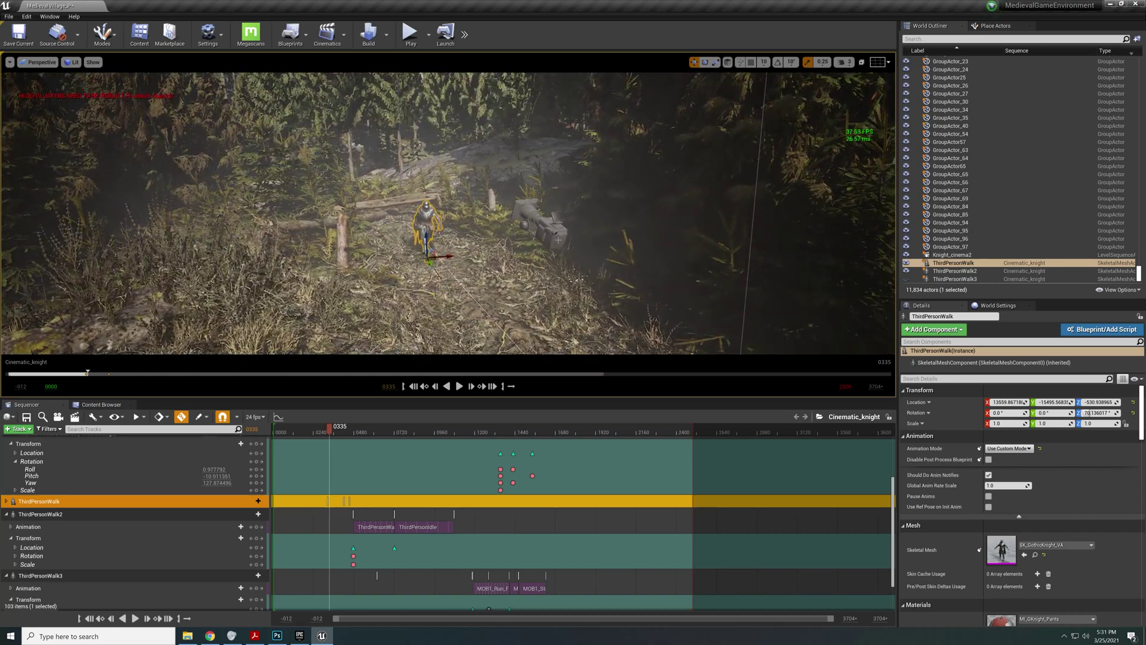
# Step: Check the Cine_Shot01 camera at frame 0324, and follow the ThirdPersonWalk knight's walk to frame 0480
pyautogui.click(539, 228)
pyautogui.moveTo(333, 435)
pyautogui.mouseDown()
pyautogui.moveTo(346, 436)
pyautogui.moveTo(328, 434)
pyautogui.mouseUp()
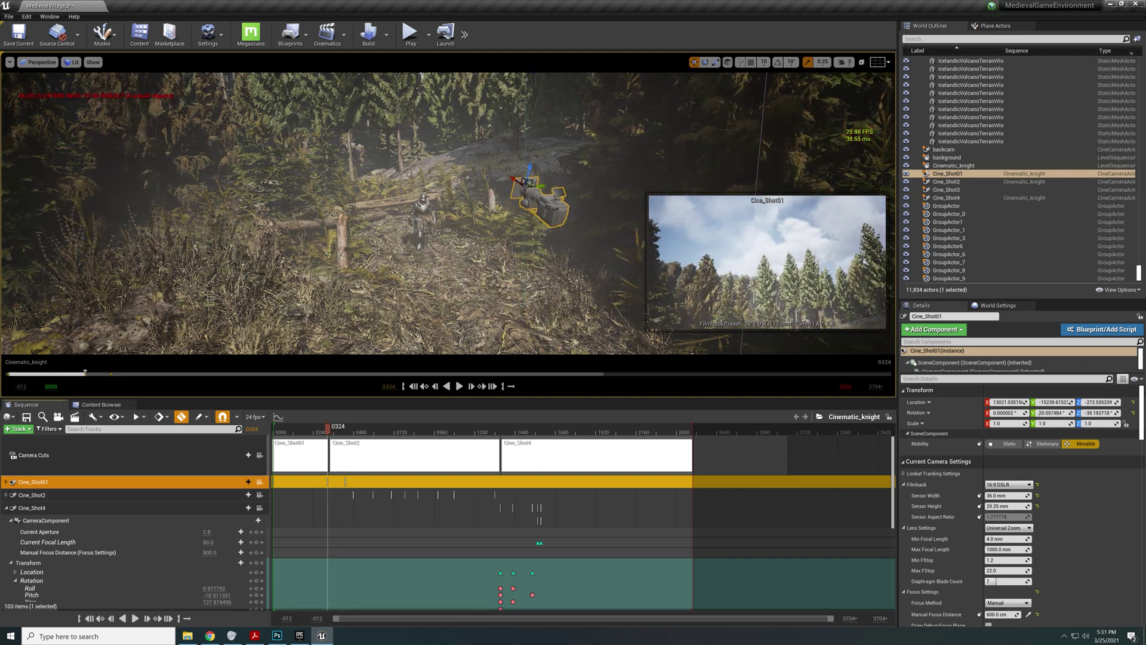
pyautogui.click(423, 220)
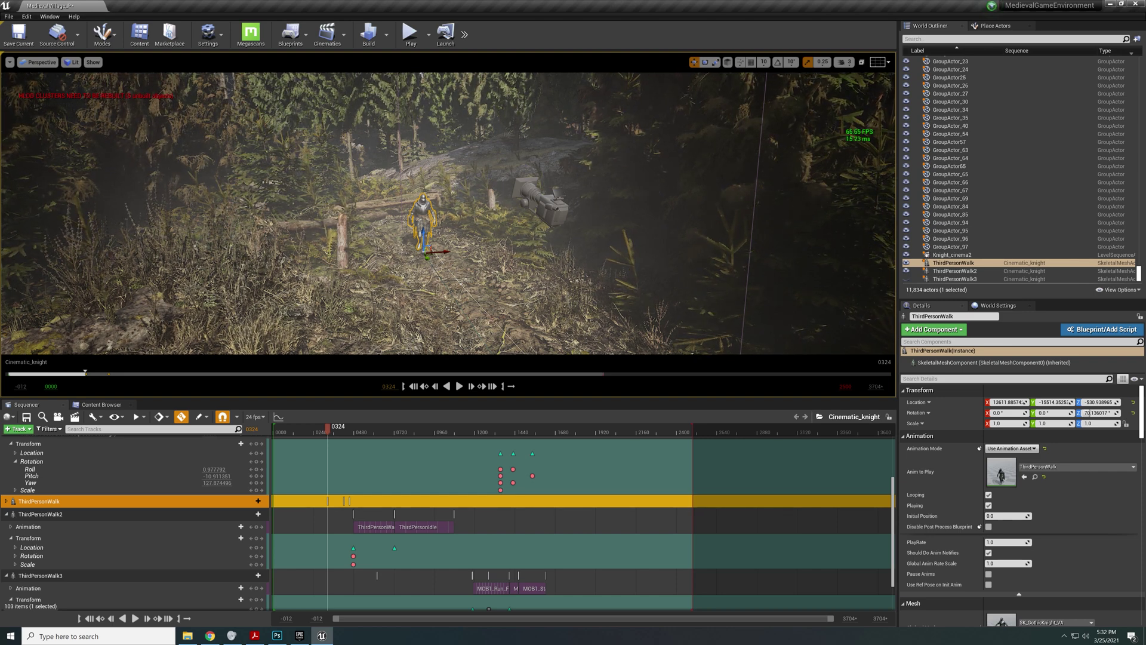
pyautogui.moveTo(324, 427); pyautogui.dragTo(355, 446)
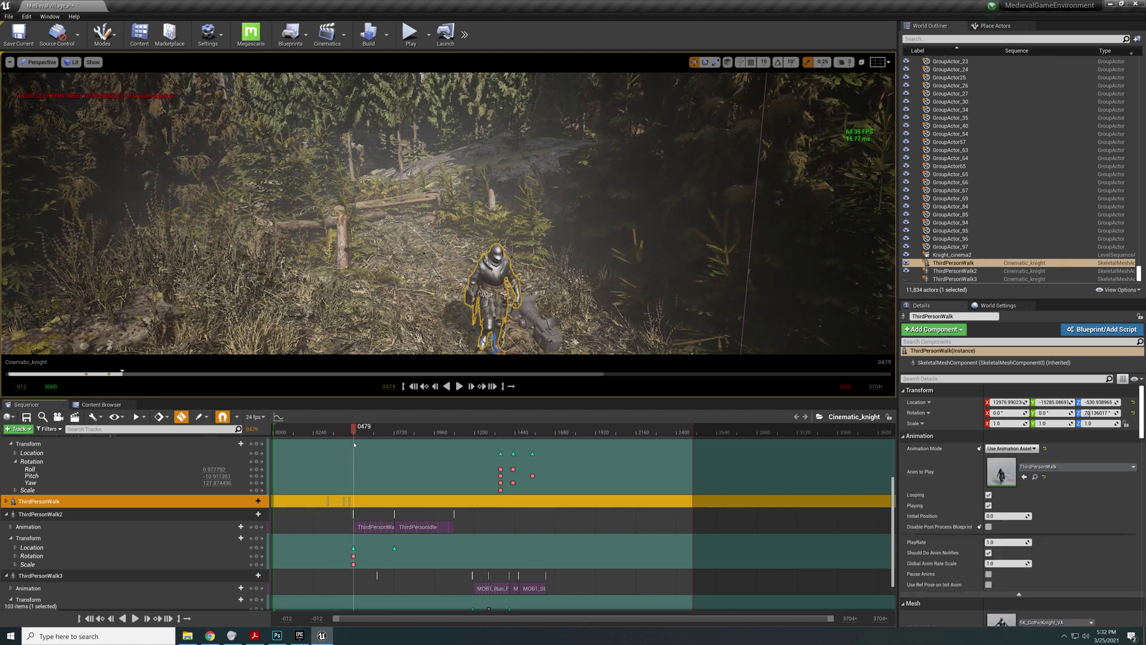
pyautogui.moveTo(455, 272); pyautogui.dragTo(501, 280, button='right')
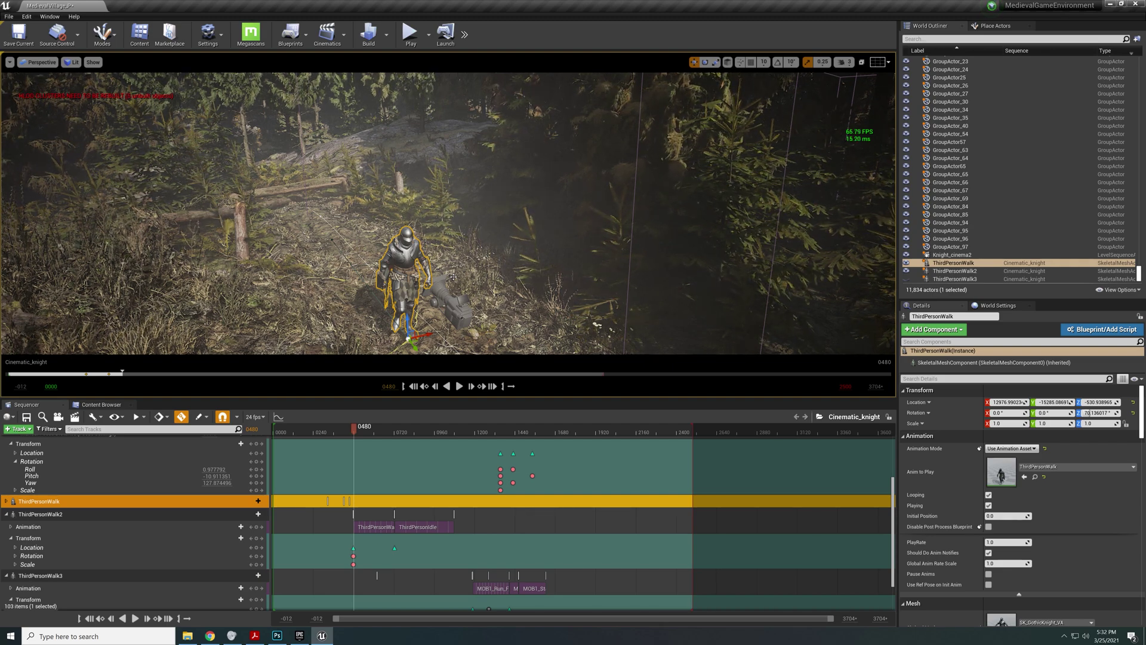
pyautogui.moveTo(448, 213); pyautogui.dragTo(463, 247, button='right')
# Step: Select the Cine_Shot01 camera beside the knight and scrub slightly back from frame 0480 to check its movement
pyautogui.click(507, 276)
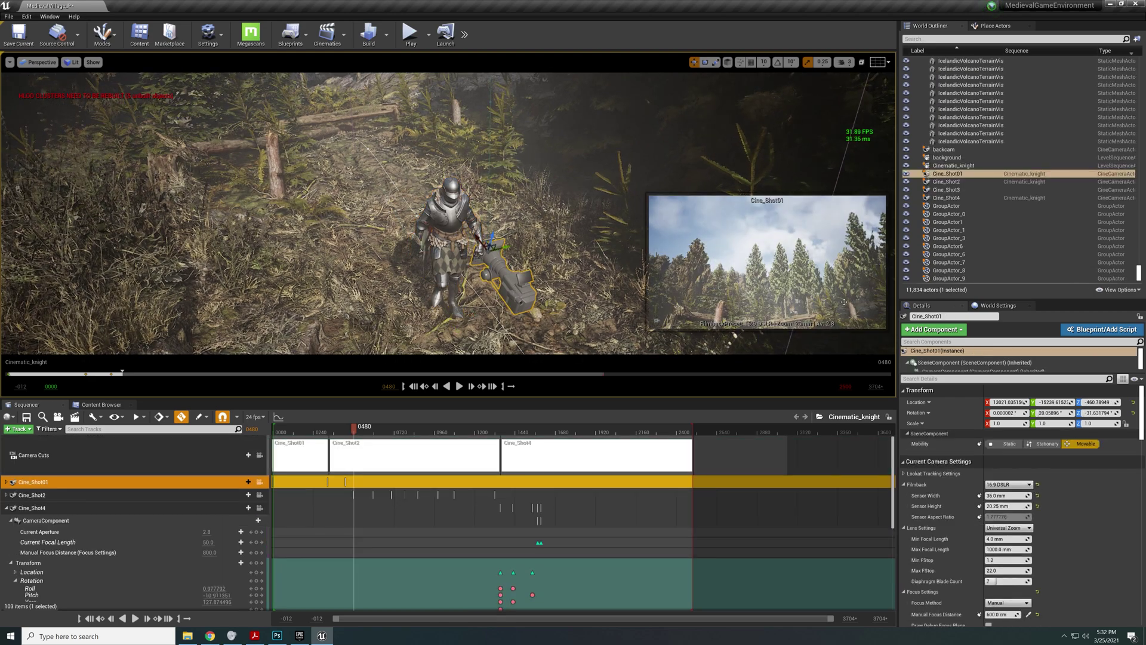
pyautogui.moveTo(353, 431); pyautogui.dragTo(345, 432)
pyautogui.moveTo(448, 209)
pyautogui.mouseDown(button='right')
pyautogui.moveTo(567, 185)
pyautogui.moveTo(615, 197)
pyautogui.moveTo(508, 213)
pyautogui.moveTo(610, 225)
pyautogui.moveTo(351, 209)
pyautogui.moveTo(437, 197)
pyautogui.mouseUp(button='right')
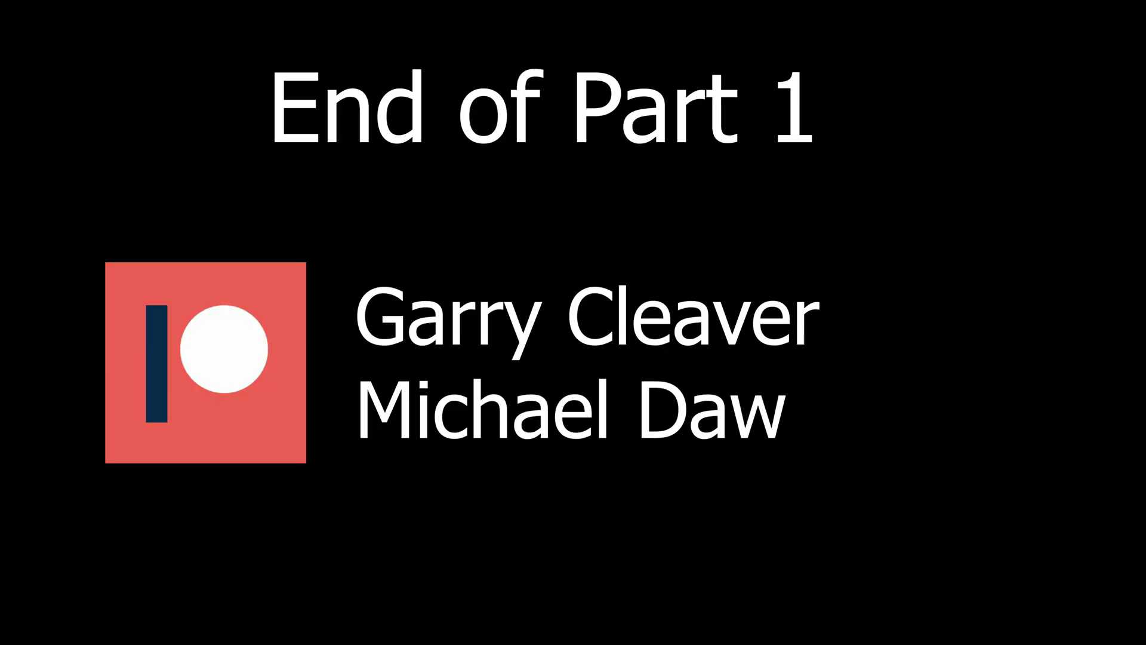